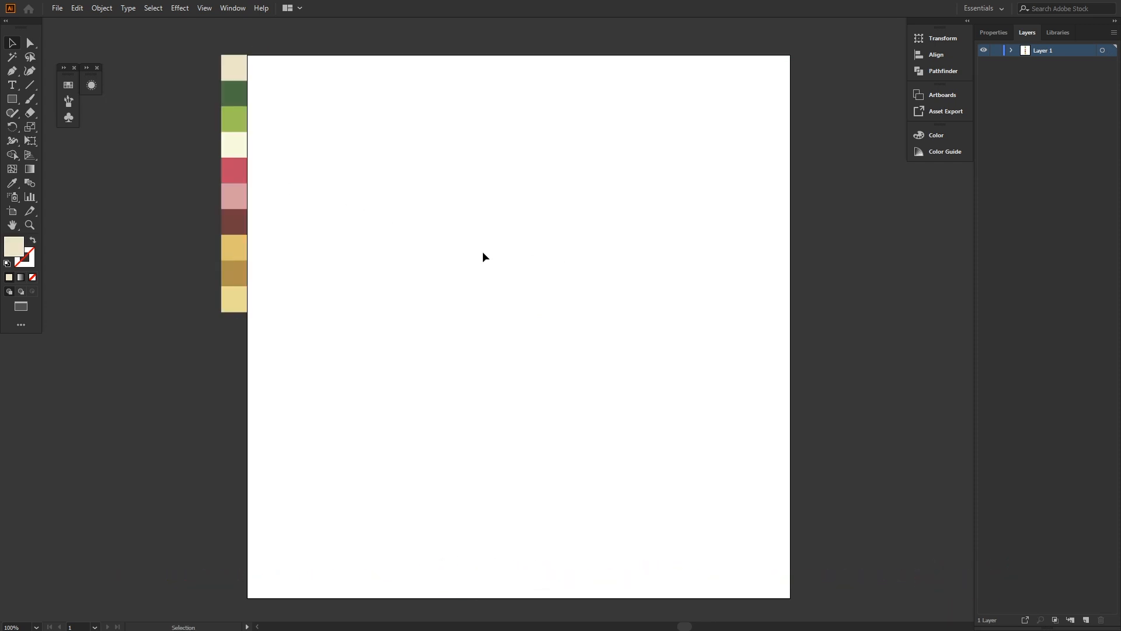
Draw a three-sided polygon with a 50 px radius near the middle of the artboard
{"action": "left_click", "coordinate": [11, 99]}
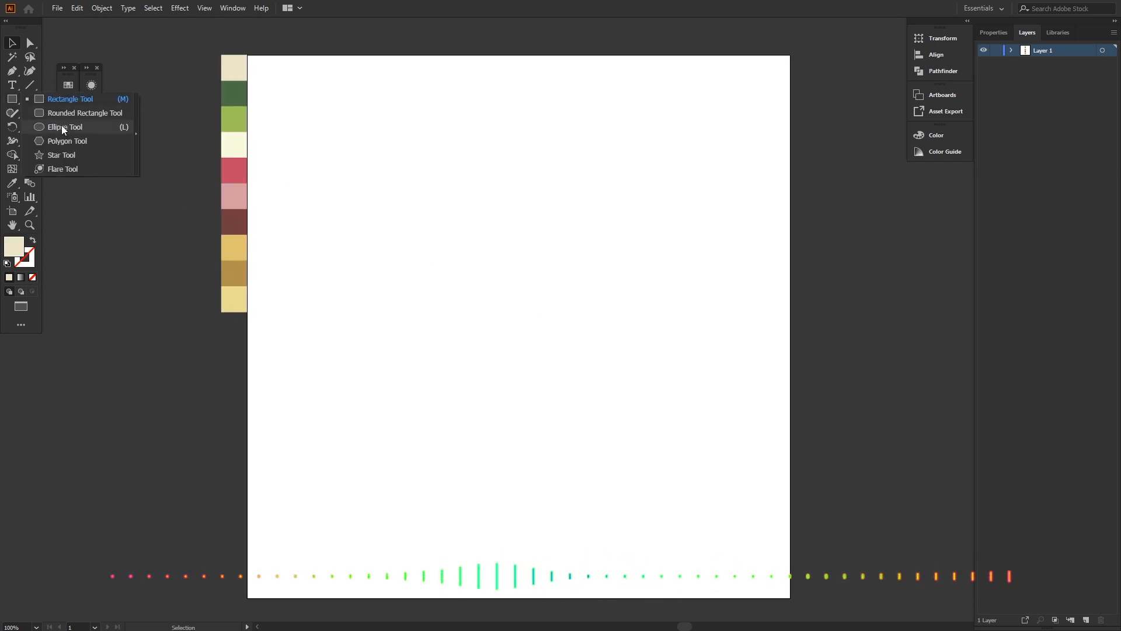
{"action": "left_click", "coordinate": [62, 141]}
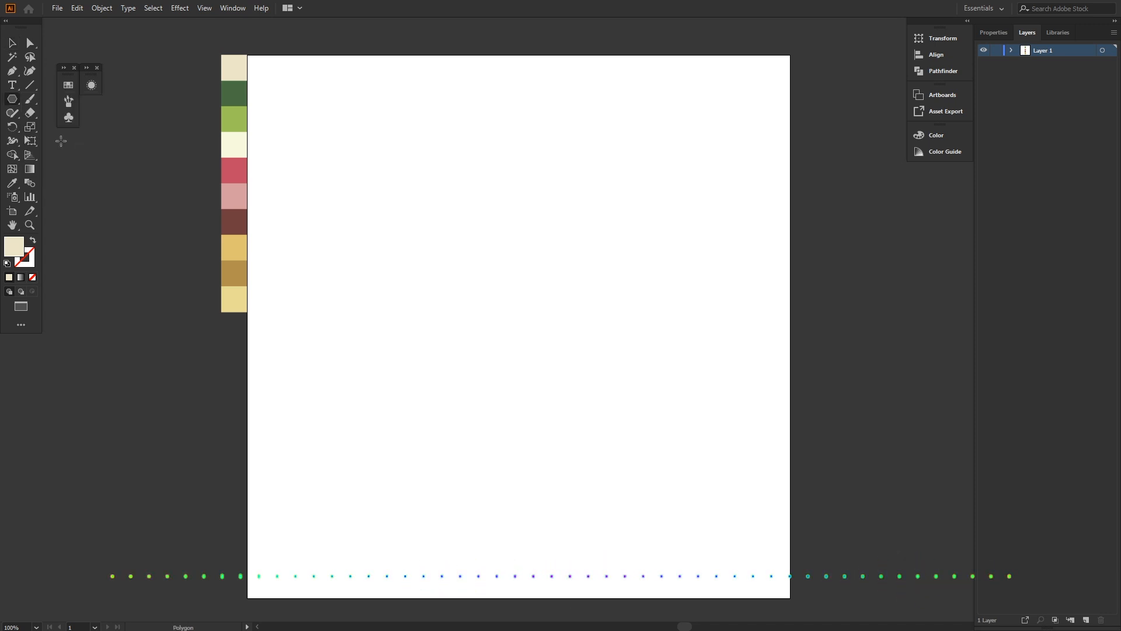
{"action": "left_click", "coordinate": [511, 310]}
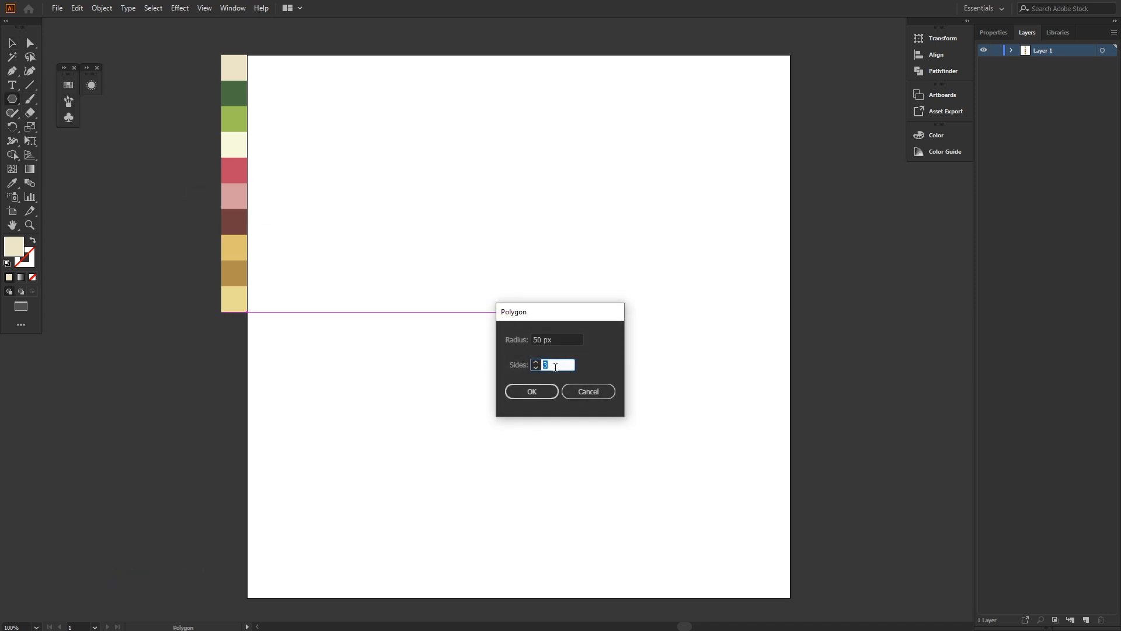
{"action": "left_click", "coordinate": [531, 392]}
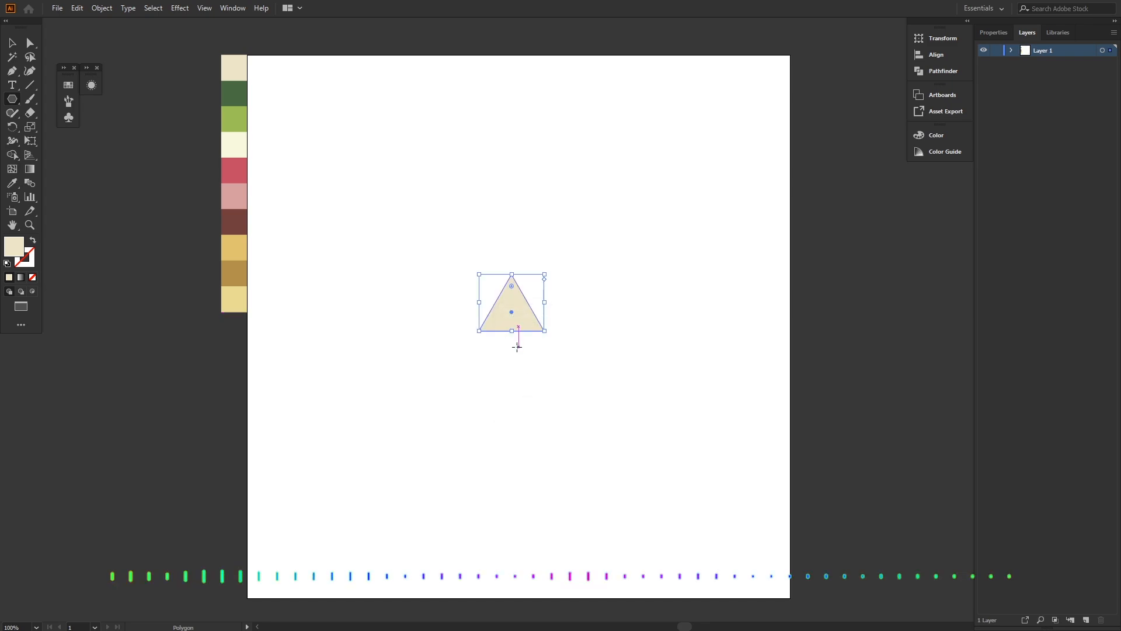
Stretch the triangle into a larger, taller shape and move it to the upper middle of the artboard
{"action": "left_click_drag", "start_coordinate": [545, 331], "coordinate": [634, 476]}
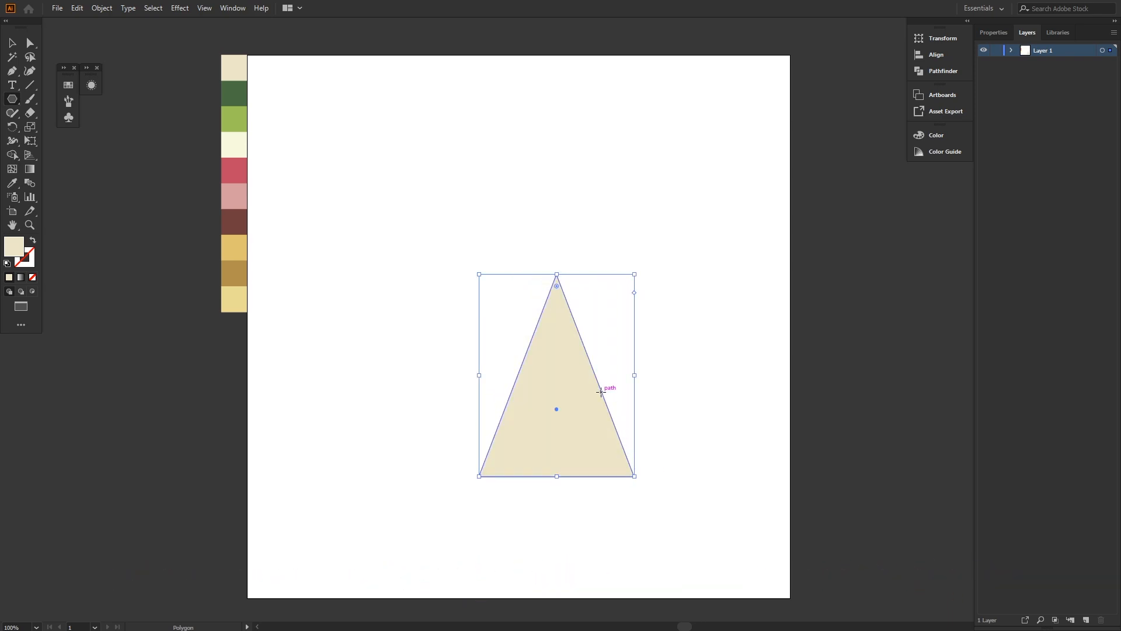
{"action": "key", "text": "v"}
{"action": "left_click_drag", "start_coordinate": [588, 373], "coordinate": [552, 302]}
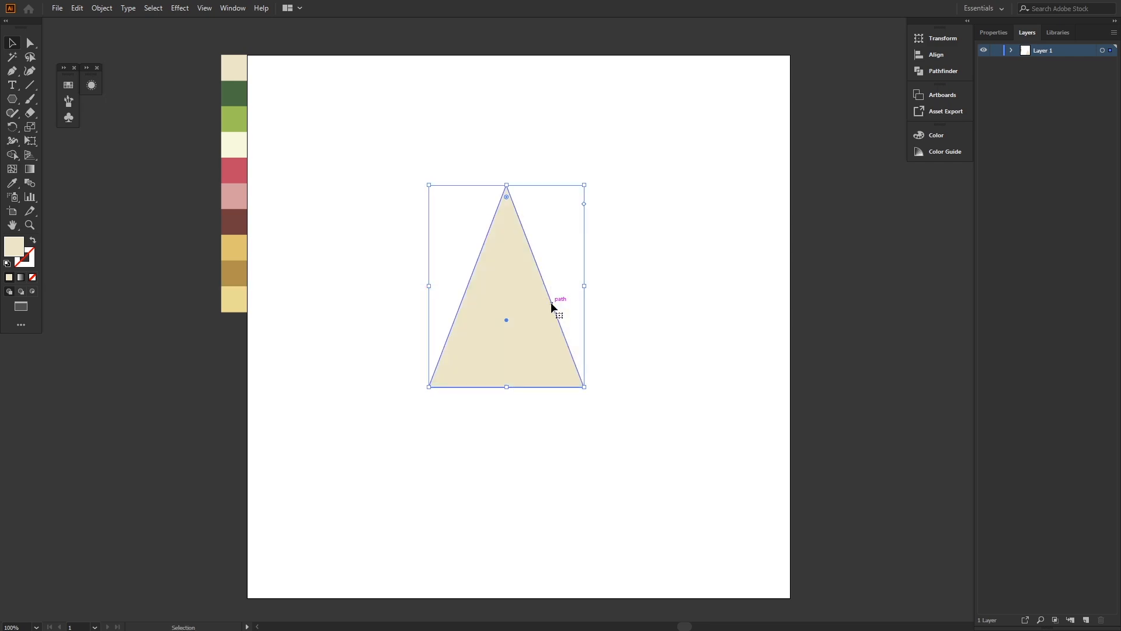
{"action": "left_click", "coordinate": [624, 300]}
Round all three corners of the triangle slightly, then round its two base corners more strongly
{"action": "left_click", "coordinate": [525, 284]}
{"action": "left_click_drag", "start_coordinate": [506, 196], "coordinate": [506, 214]}
{"action": "left_click", "coordinate": [504, 412]}
{"action": "left_click", "coordinate": [490, 365]}
{"action": "key", "text": "a"}
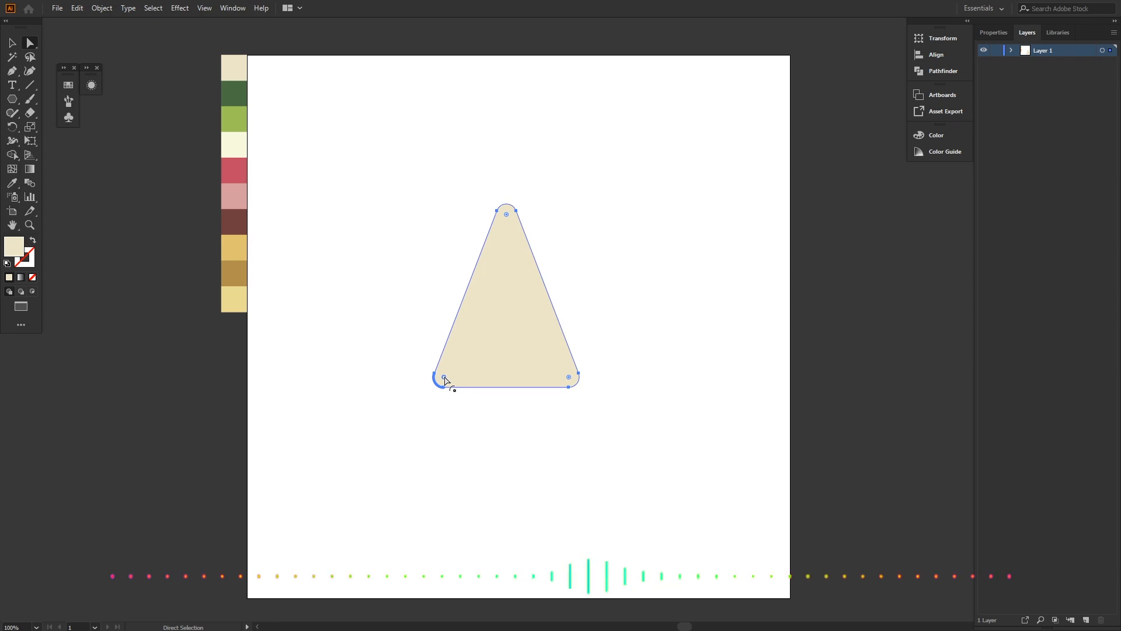
{"action": "left_click_drag", "start_coordinate": [569, 377], "coordinate": [548, 363]}
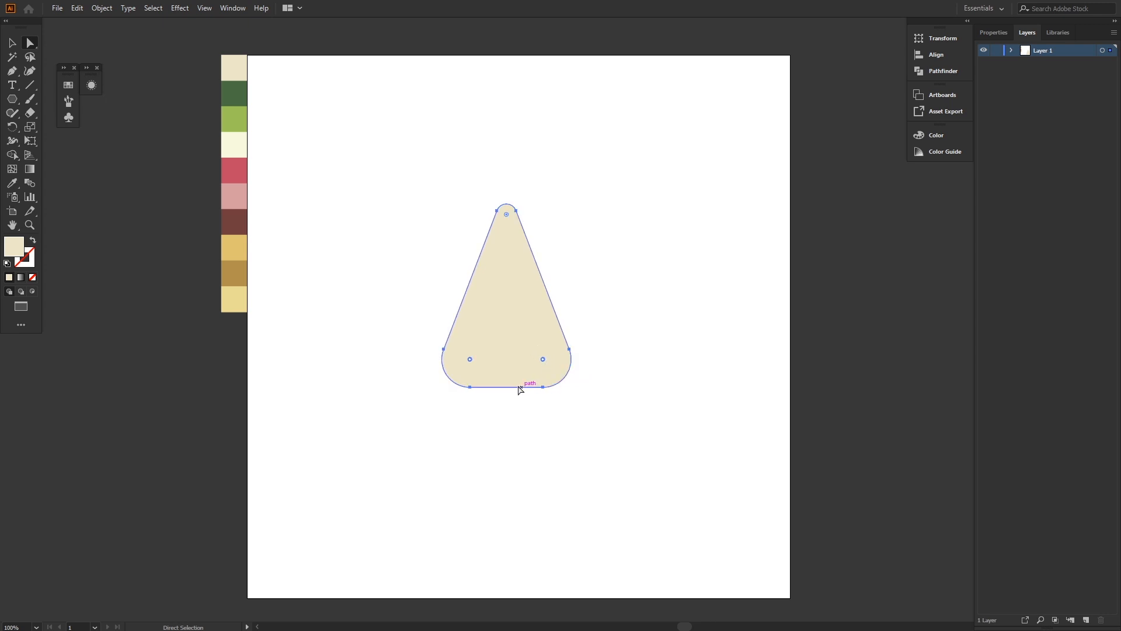
Add an anchor point at the middle of the triangle's base edge and delete the base anchors on either side
{"action": "key", "text": "p"}
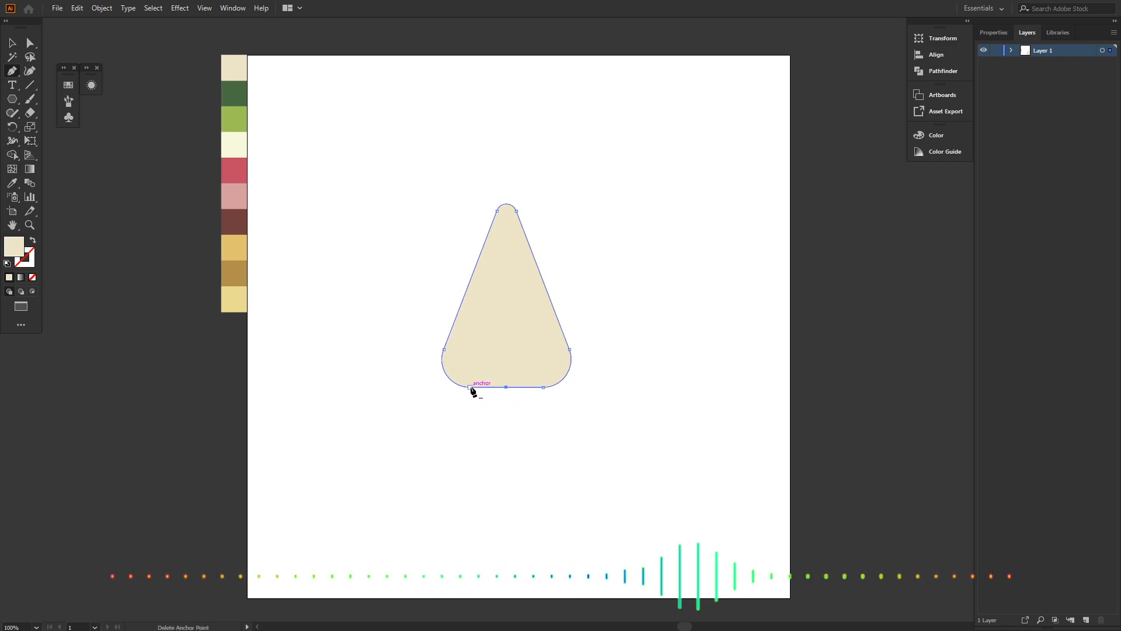
{"action": "left_click", "coordinate": [471, 387]}
{"action": "left_click", "coordinate": [543, 387]}
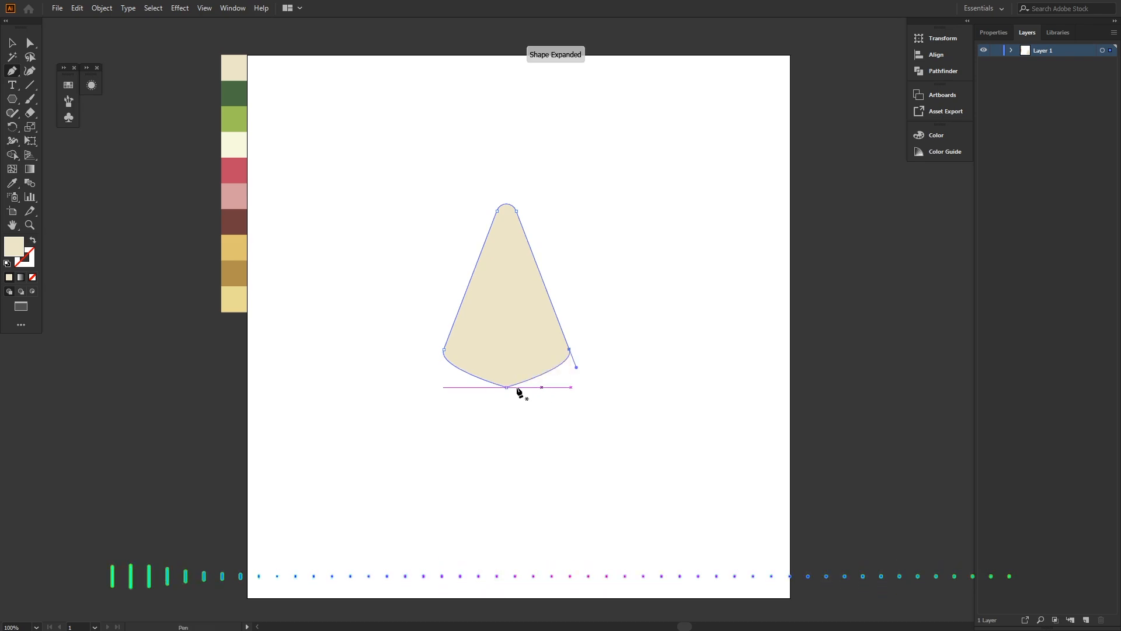
Round the pointed middle anchor of the base to the maximum so the base becomes a smooth curve
{"action": "key", "text": "a"}
{"action": "left_click", "coordinate": [506, 387]}
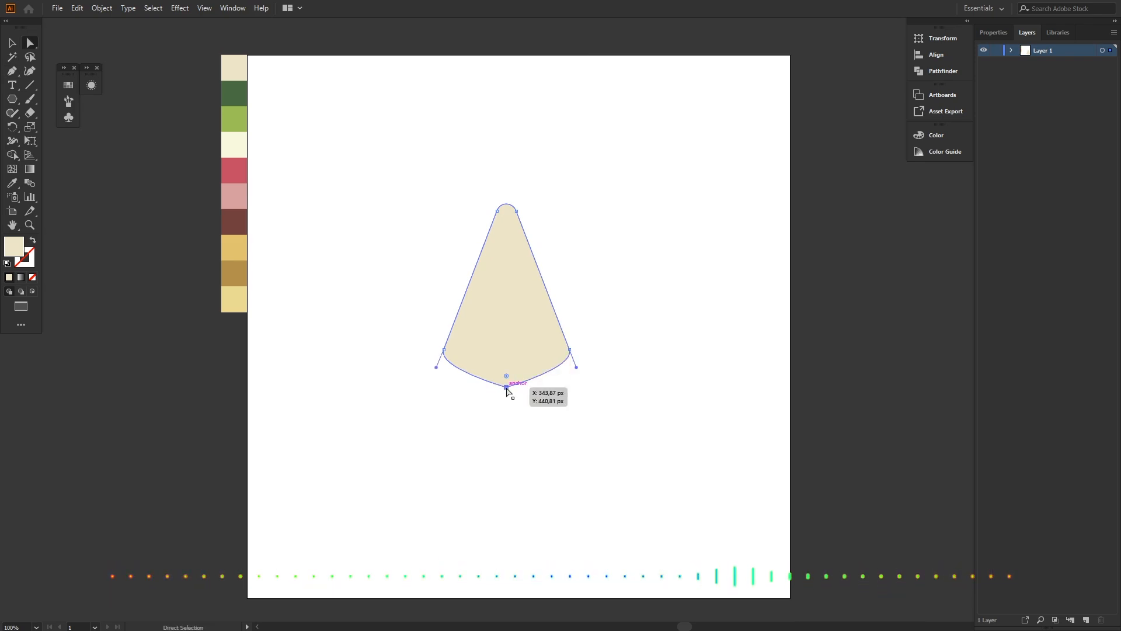
{"action": "left_click_drag", "start_coordinate": [506, 377], "coordinate": [509, 227]}
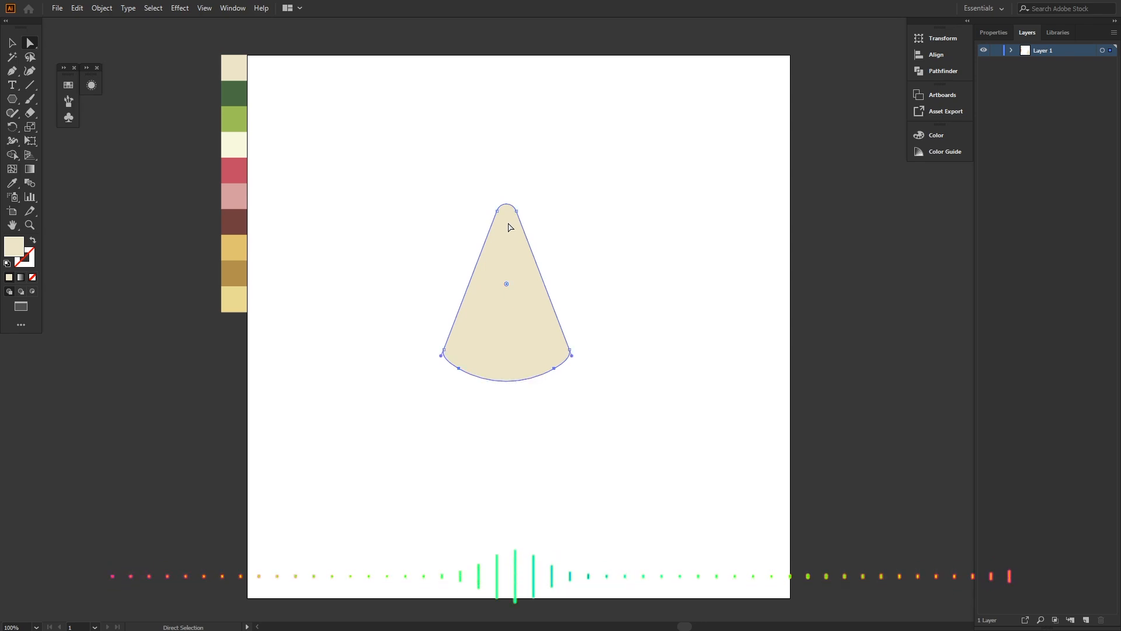
{"action": "left_click", "coordinate": [597, 320]}
Switch to outline view and draw a downward-bowed Pen curve between the slice's side edges, just above its curved base
{"action": "left_click_drag", "start_coordinate": [394, 180], "coordinate": [611, 439]}
{"action": "key", "text": "v"}
{"action": "key", "text": "ctrl+y"}
{"action": "key", "text": "a"}
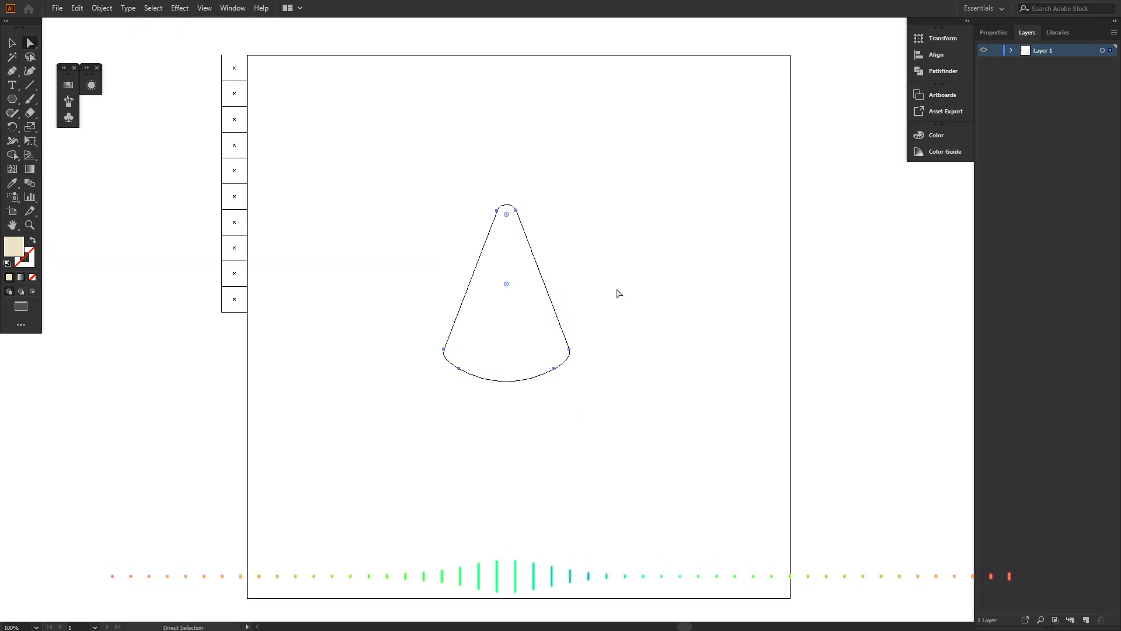
{"action": "left_click", "coordinate": [14, 73]}
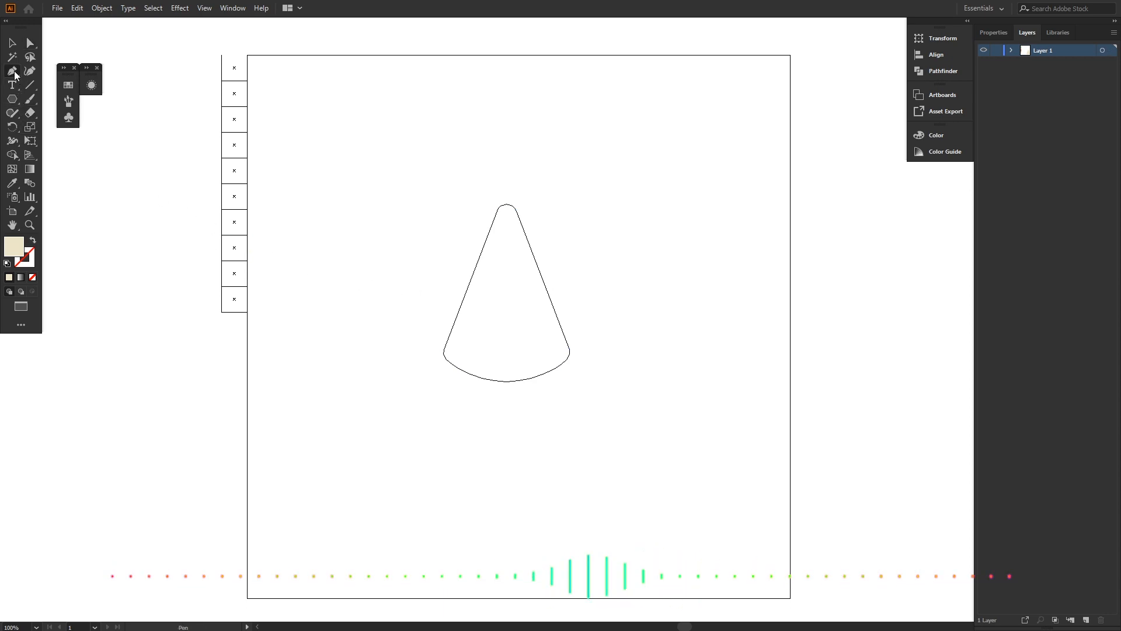
{"action": "left_click", "coordinate": [445, 345]}
{"action": "left_click_drag", "start_coordinate": [568, 345], "coordinate": [632, 285]}
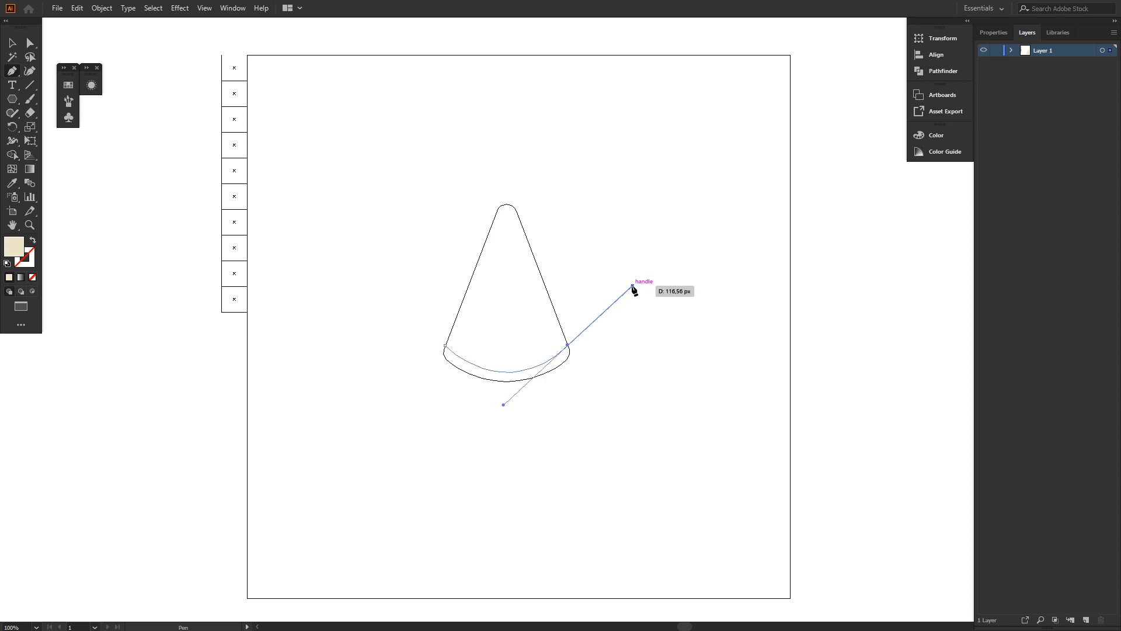
{"action": "key", "text": "v"}
{"action": "left_click", "coordinate": [601, 366]}
Draw a second parallel Pen curve from side to side, slightly above the first one
{"action": "key", "text": "p"}
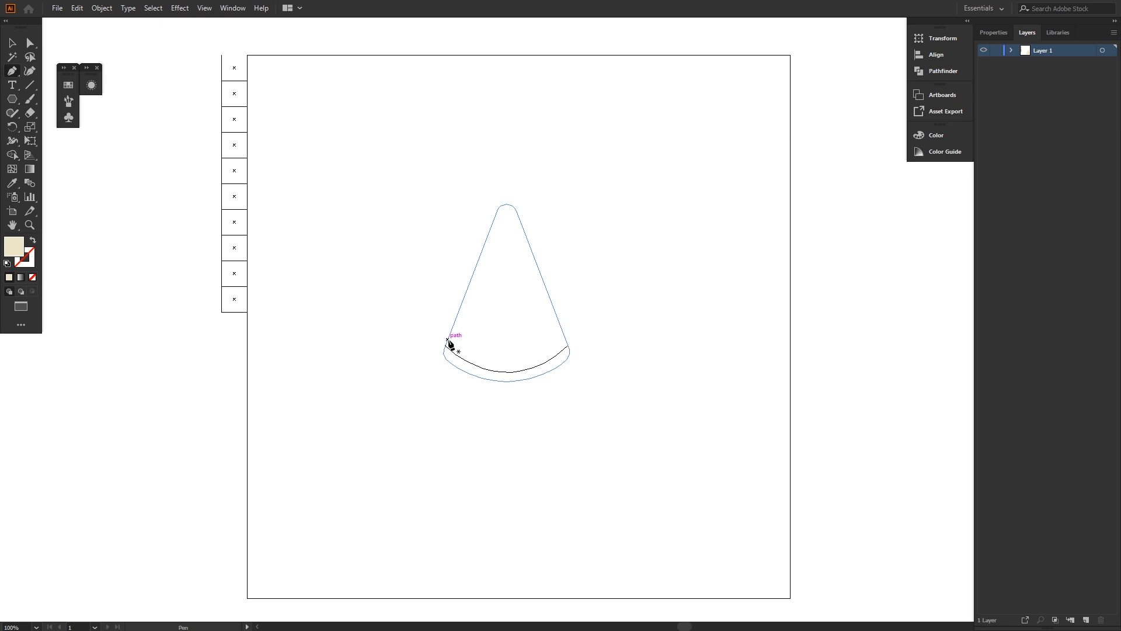
{"action": "left_click", "coordinate": [448, 339]}
{"action": "left_click_drag", "start_coordinate": [565, 340], "coordinate": [628, 284]}
{"action": "key", "text": "v"}
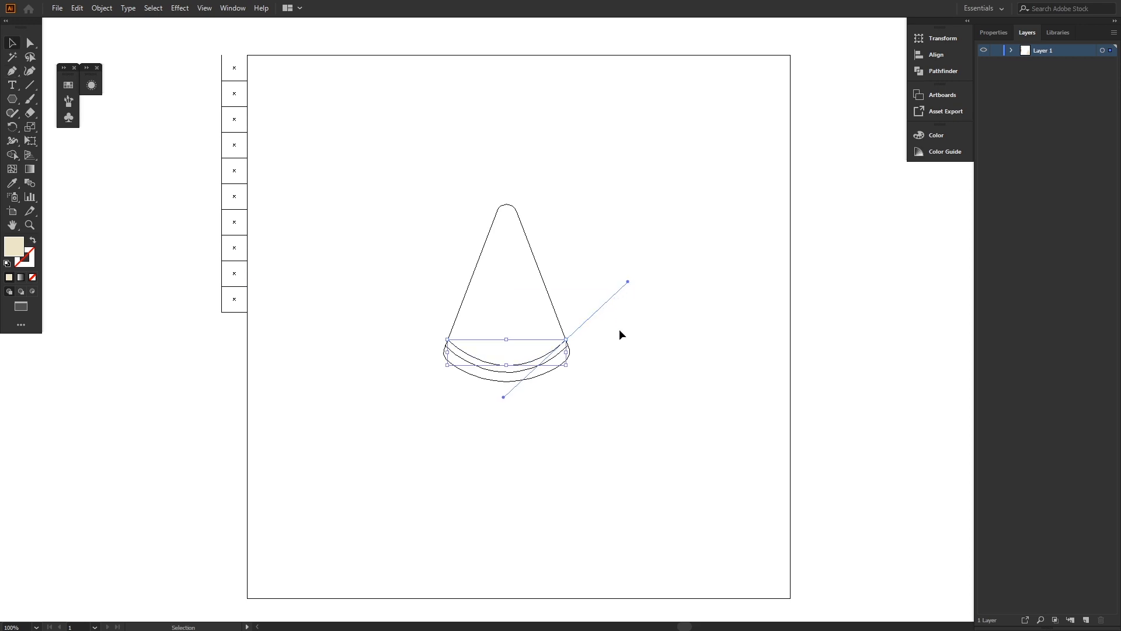
{"action": "left_click", "coordinate": [616, 350]}
Draw a third, parallel Pen curve across the slice, leaving a wider band above the second curve
{"action": "key", "text": "p"}
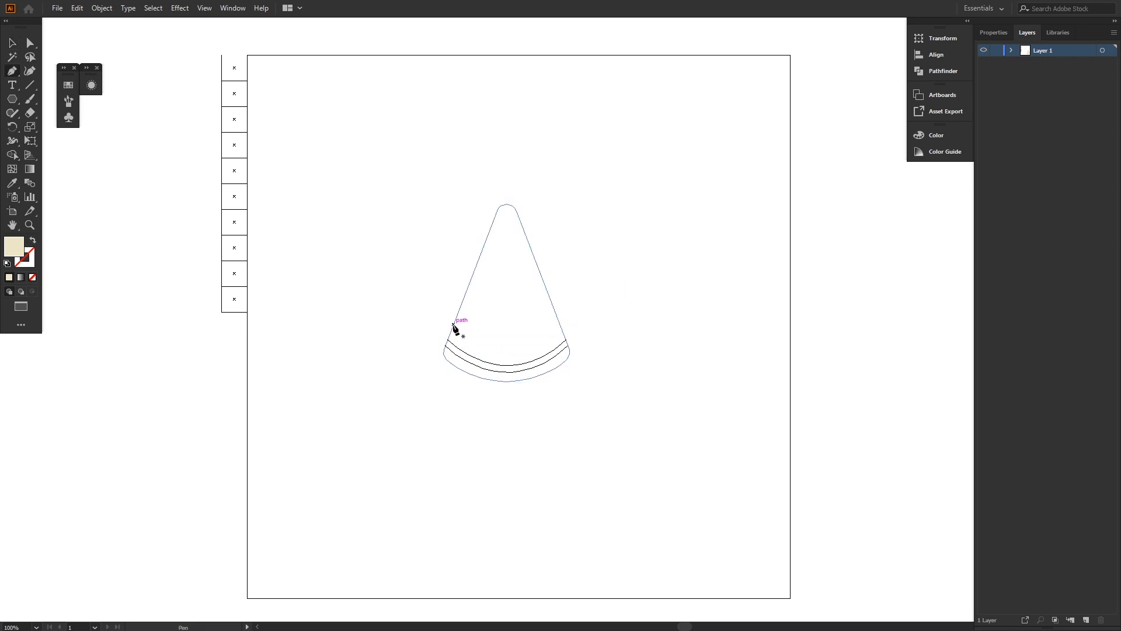
{"action": "left_click", "coordinate": [453, 327]}
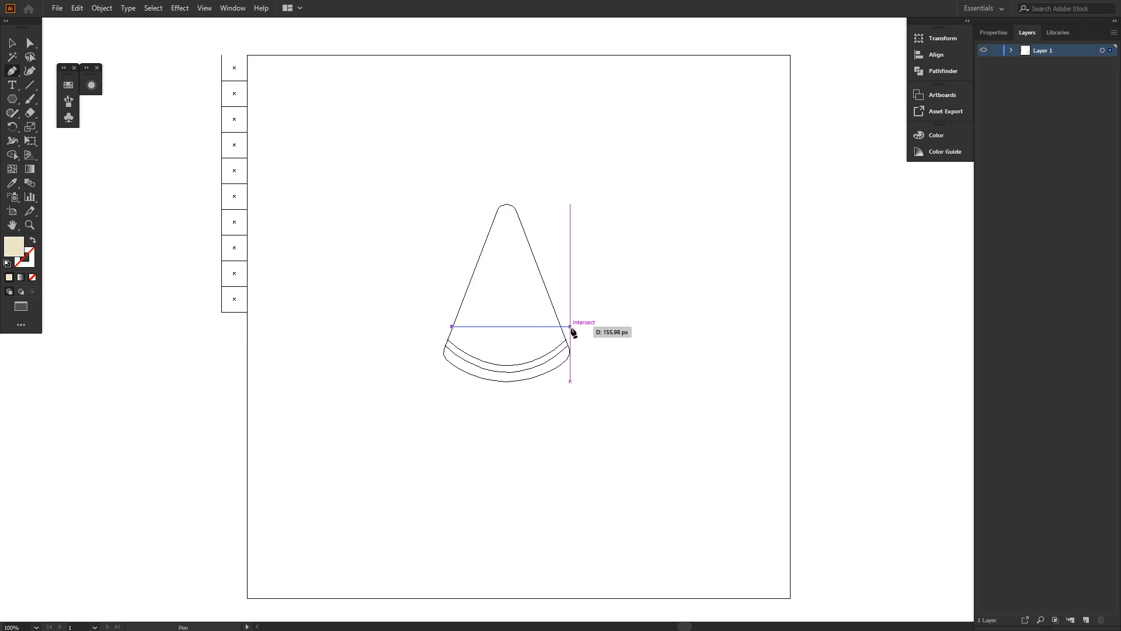
{"action": "left_click_drag", "start_coordinate": [561, 327], "coordinate": [614, 269]}
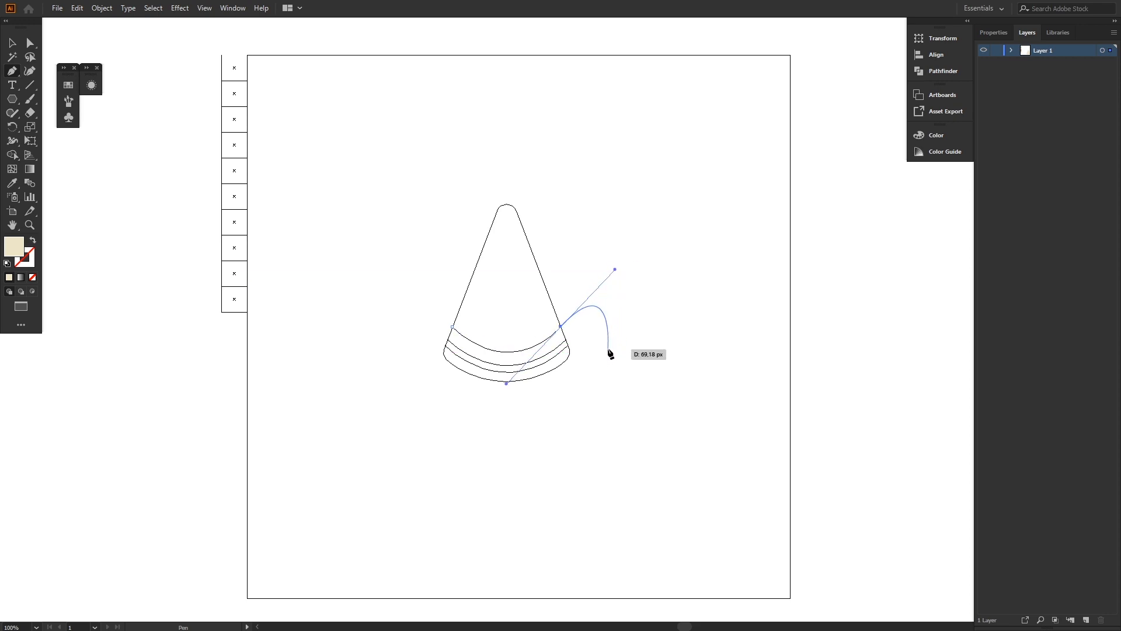
{"action": "key", "text": "v"}
{"action": "left_click", "coordinate": [593, 367]}
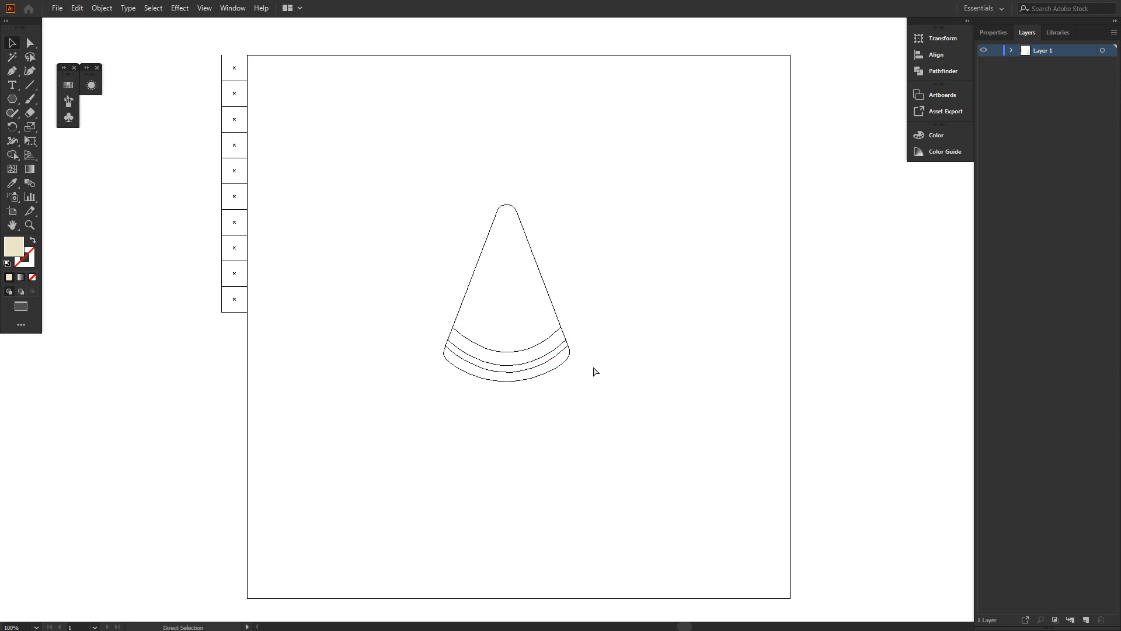
With Shape Builder, merge the pieces of the band below the uppermost curve and the area above that curve into single shapes
{"action": "mouse_move", "coordinate": [600, 403]}
{"action": "left_mouse_down"}
{"action": "mouse_move", "coordinate": [407, 237]}
{"action": "mouse_move", "coordinate": [407, 191]}
{"action": "left_mouse_up"}
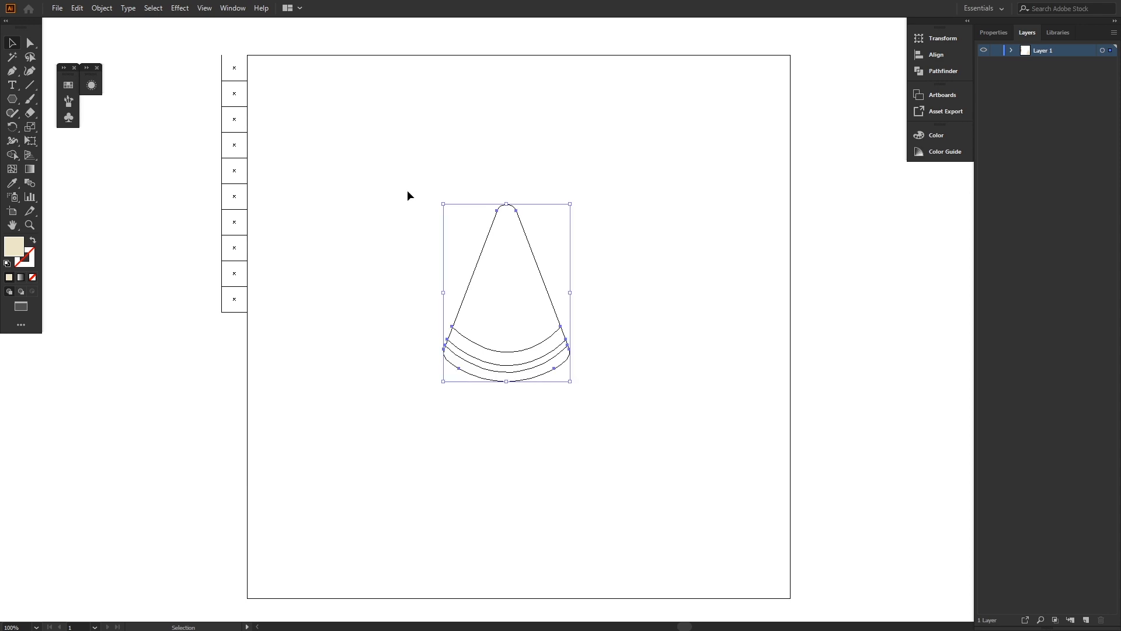
{"action": "left_click", "coordinate": [14, 157]}
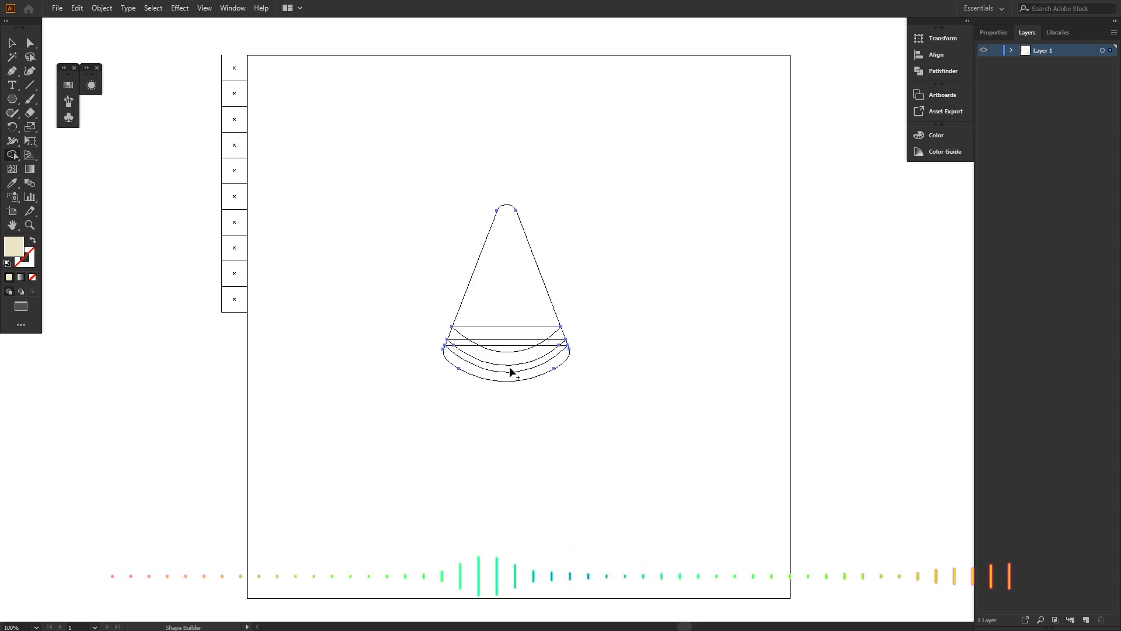
{"action": "mouse_move", "coordinate": [459, 342]}
{"action": "left_mouse_down"}
{"action": "mouse_move", "coordinate": [541, 353]}
{"action": "mouse_move", "coordinate": [561, 339]}
{"action": "left_mouse_up"}
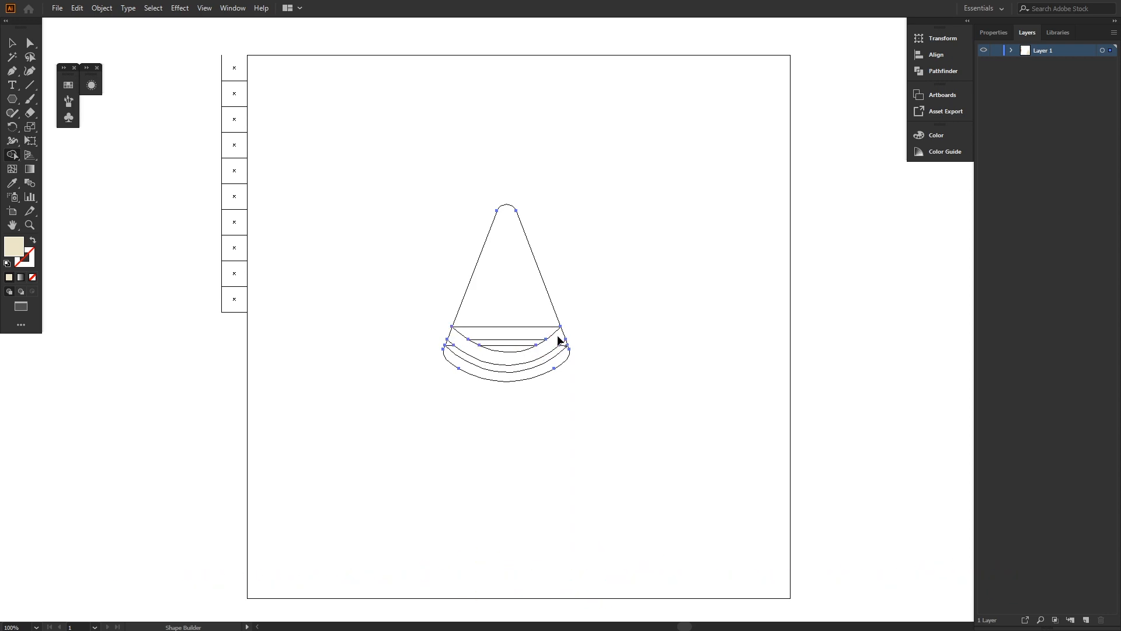
{"action": "left_click", "coordinate": [506, 348]}
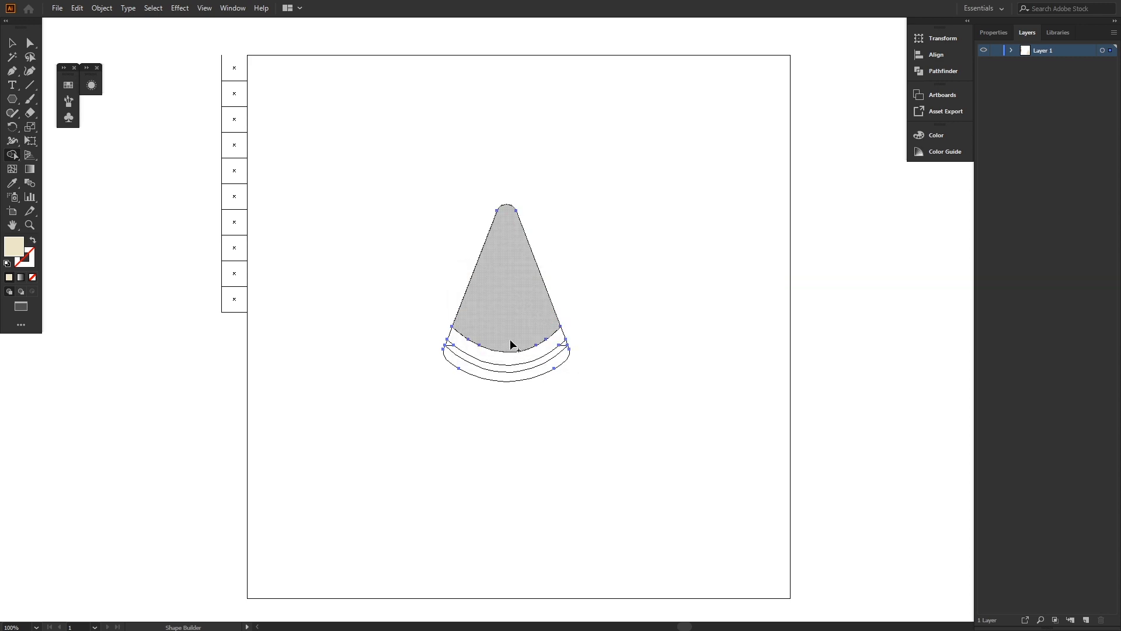
{"action": "key", "text": "v"}
{"action": "left_click", "coordinate": [600, 346]}
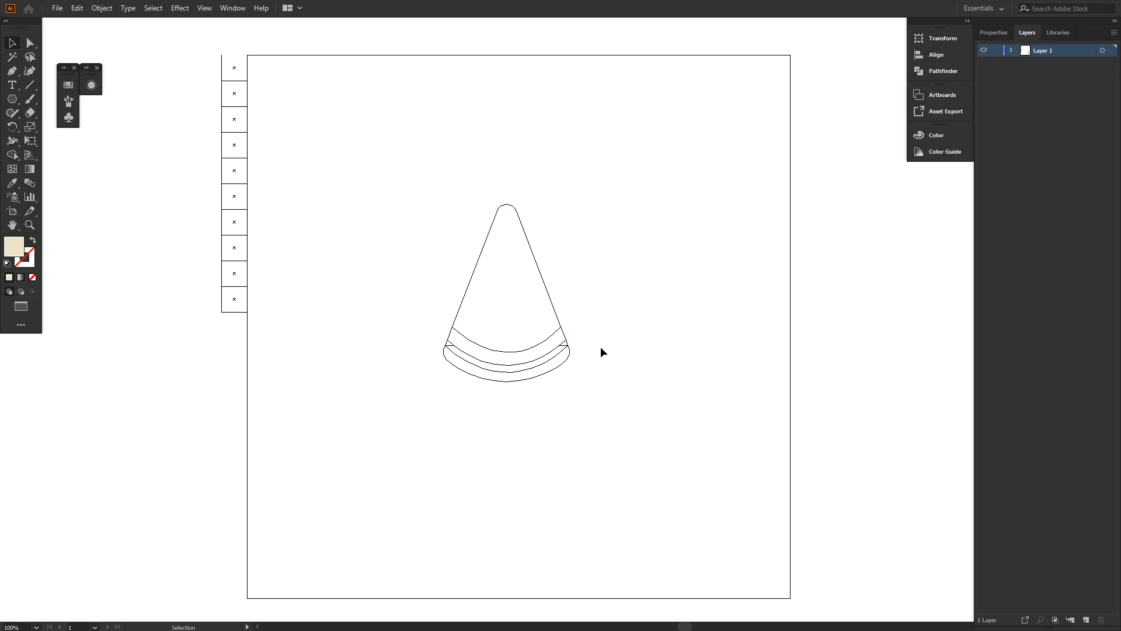
Merge the leftover corner pieces into the thin band between the two lower curves with Shape Builder
{"action": "left_click_drag", "start_coordinate": [402, 260], "coordinate": [606, 406]}
{"action": "left_click", "coordinate": [12, 155]}
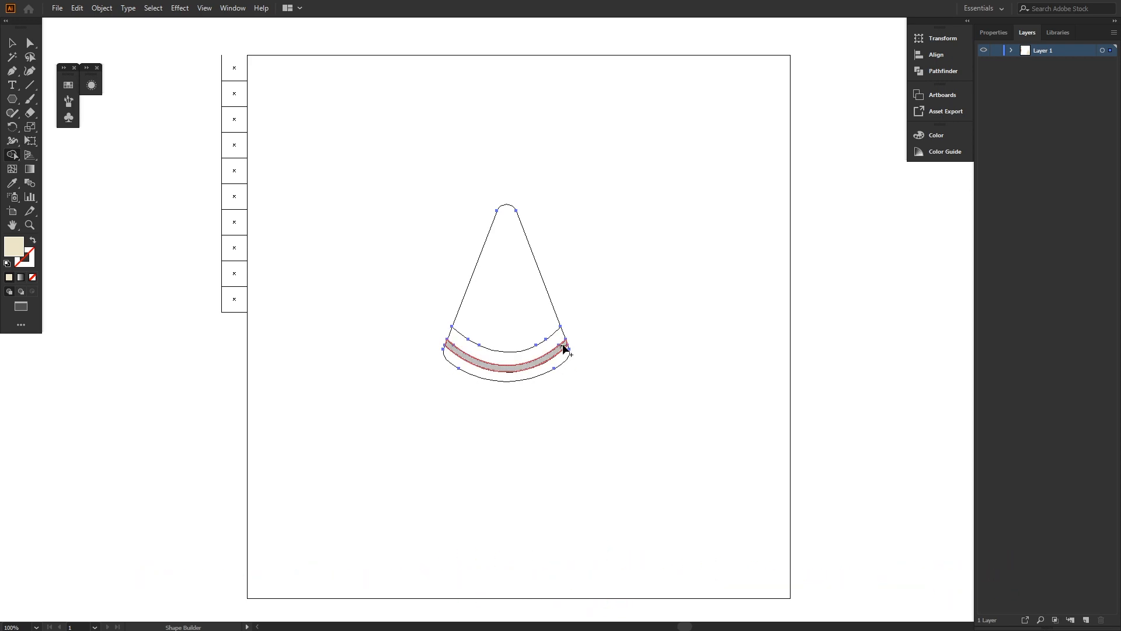
{"action": "key", "text": "v"}
{"action": "left_click", "coordinate": [584, 376]}
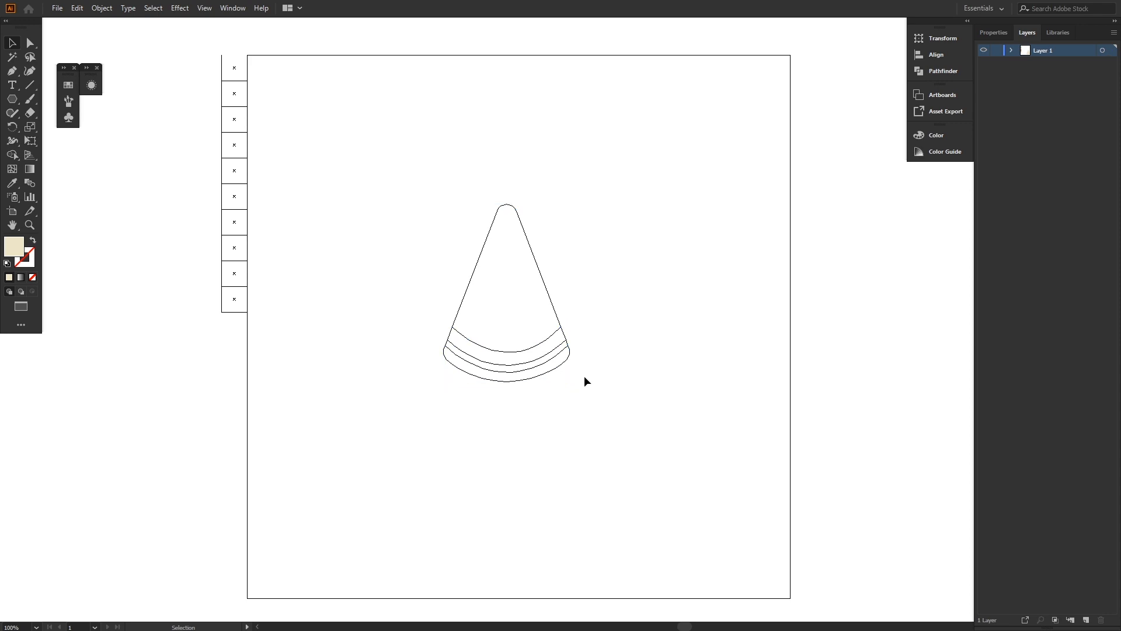
Return to the normal preview and fill the slice's outermost band with the dark green palette swatch
{"action": "key", "text": "ctrl+y"}
{"action": "left_click", "coordinate": [516, 377]}
{"action": "key", "text": "i"}
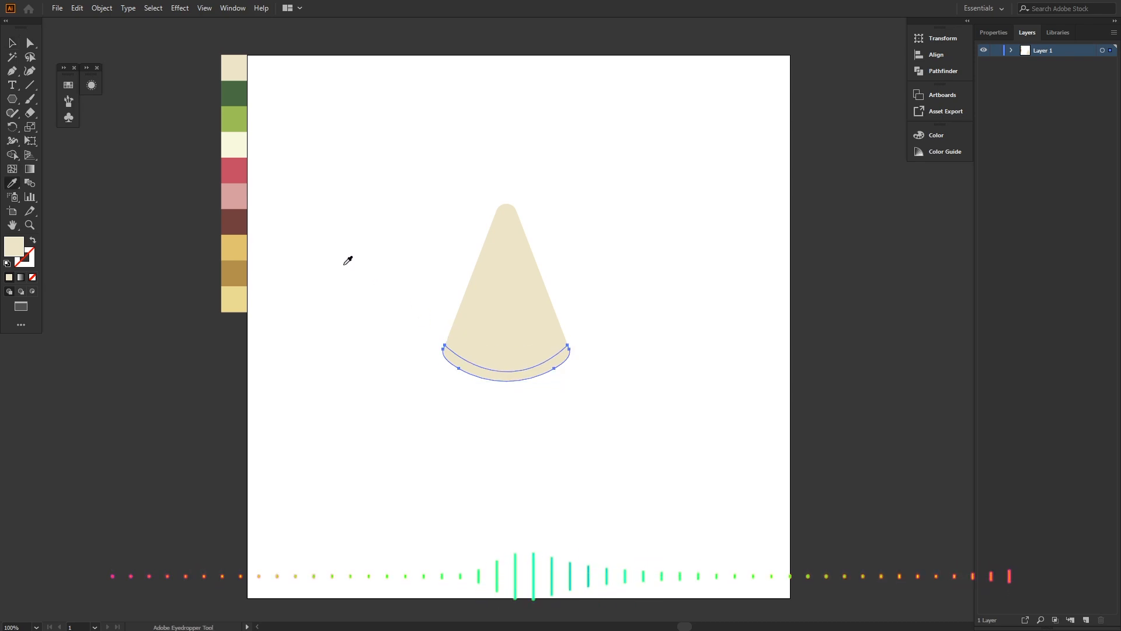
{"action": "left_click", "coordinate": [238, 94]}
{"action": "key", "text": "v"}
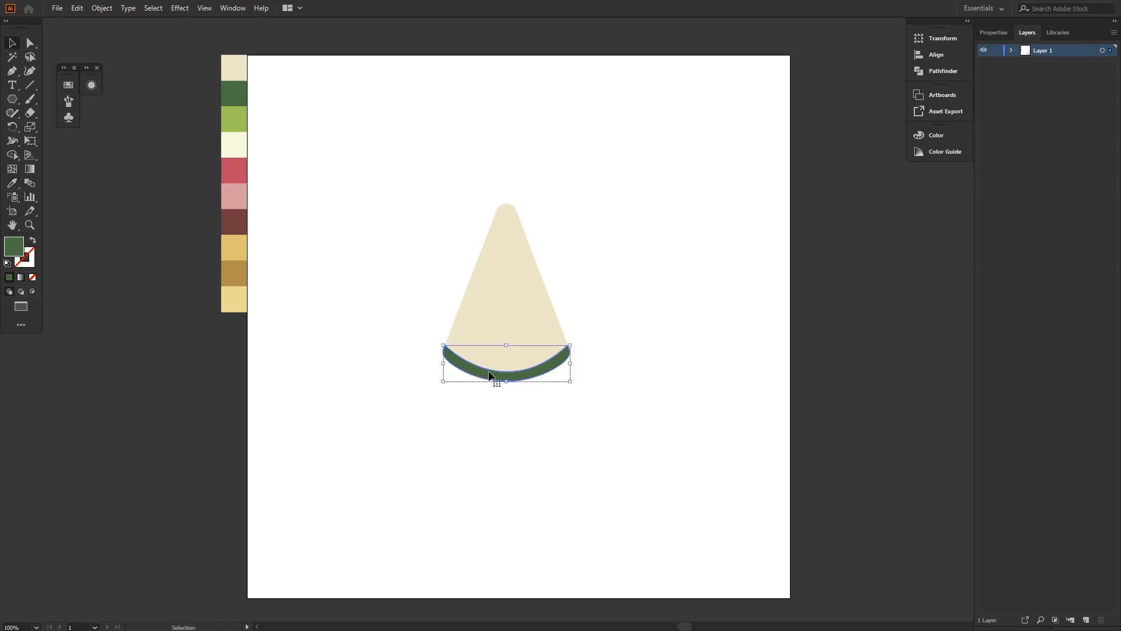
Fill the thin band just inside the dark green rind with the light green palette swatch
{"action": "left_click", "coordinate": [502, 372]}
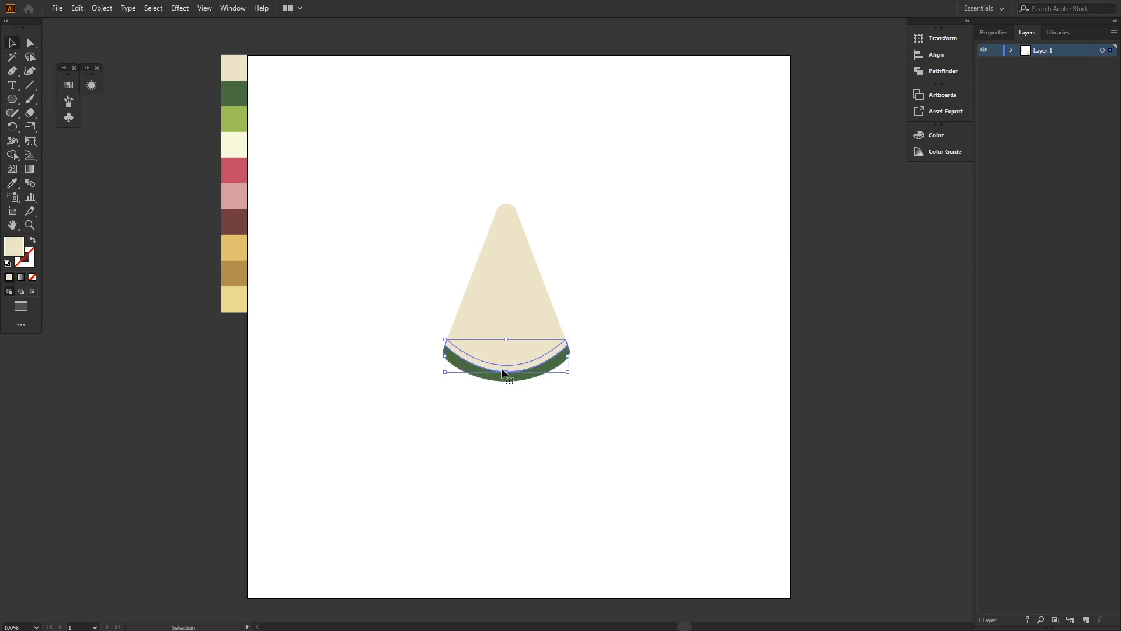
{"action": "key", "text": "i"}
{"action": "left_click", "coordinate": [240, 120]}
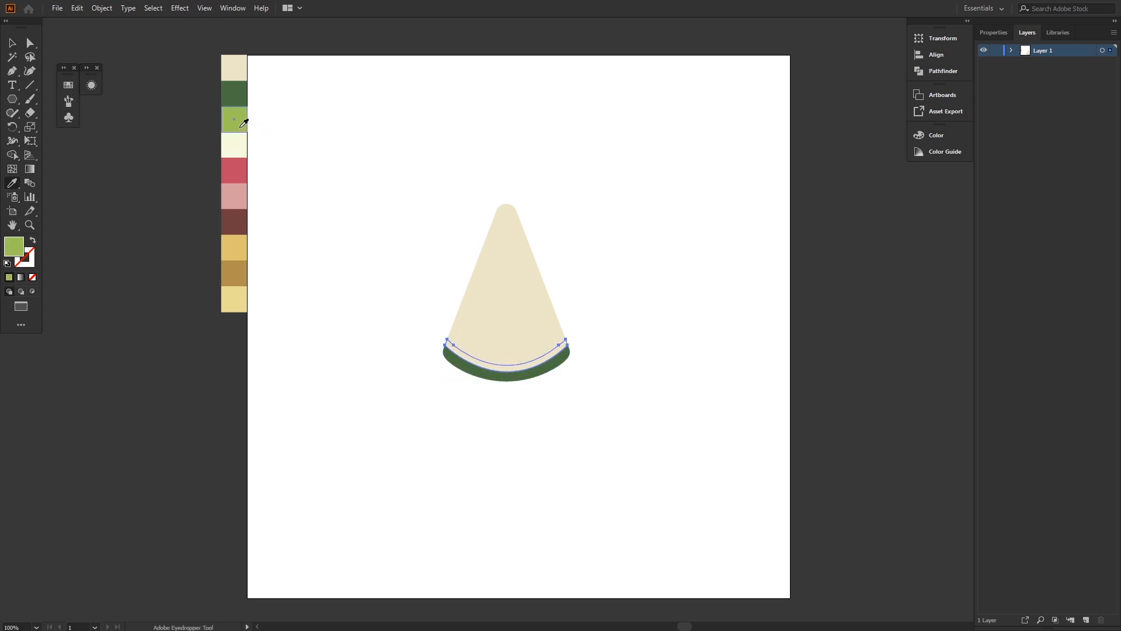
{"action": "key", "text": "v"}
Fill the wider band above the light green one with the pale cream palette swatch
{"action": "left_click", "coordinate": [501, 361]}
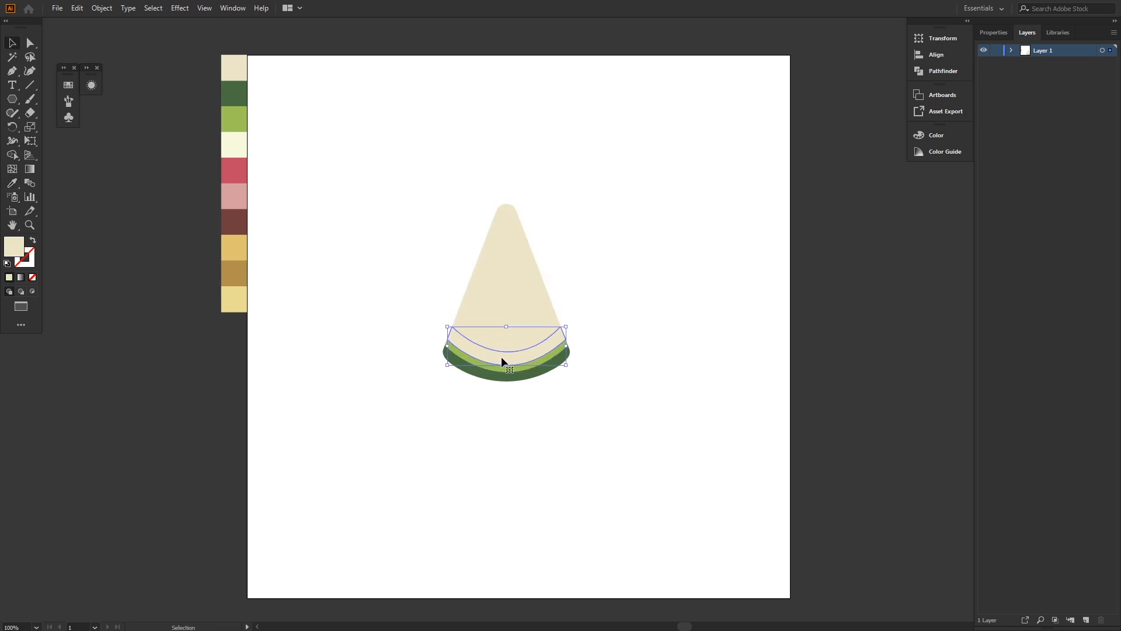
{"action": "key", "text": "i"}
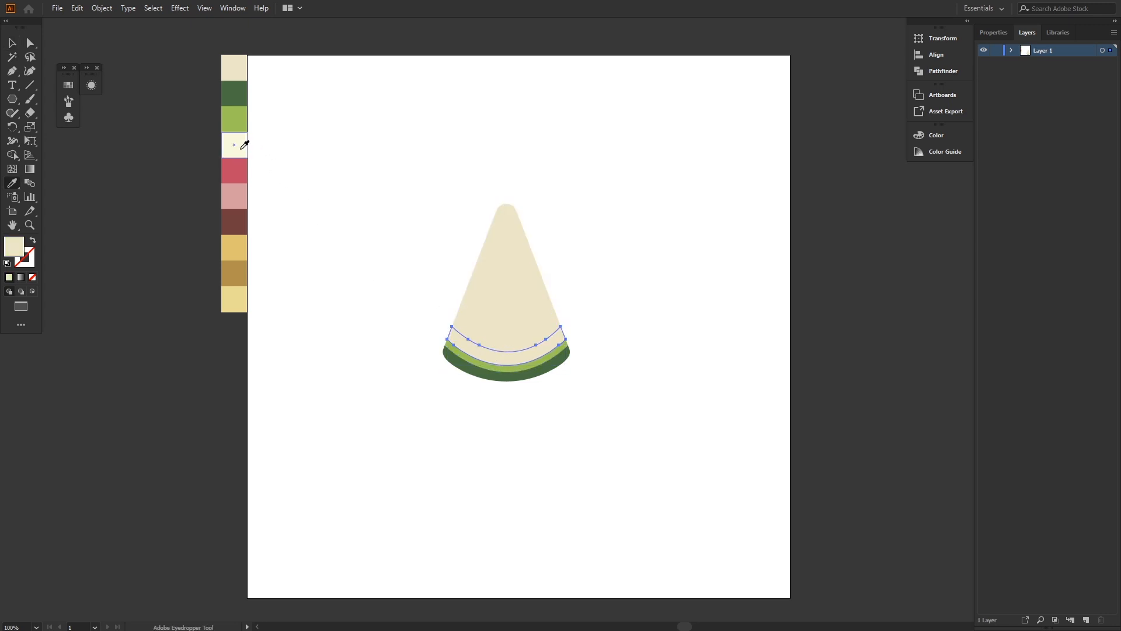
{"action": "left_click", "coordinate": [235, 143]}
{"action": "key", "text": "v"}
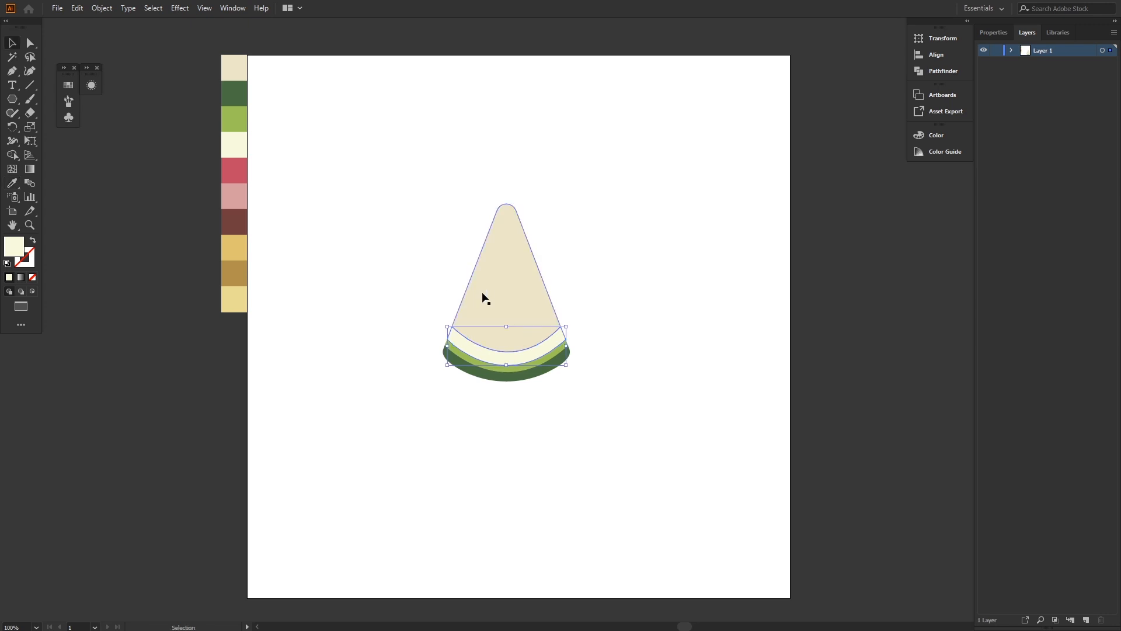
Fill the large upper section of the slice with the red palette swatch
{"action": "left_click", "coordinate": [516, 295]}
{"action": "key", "text": "i"}
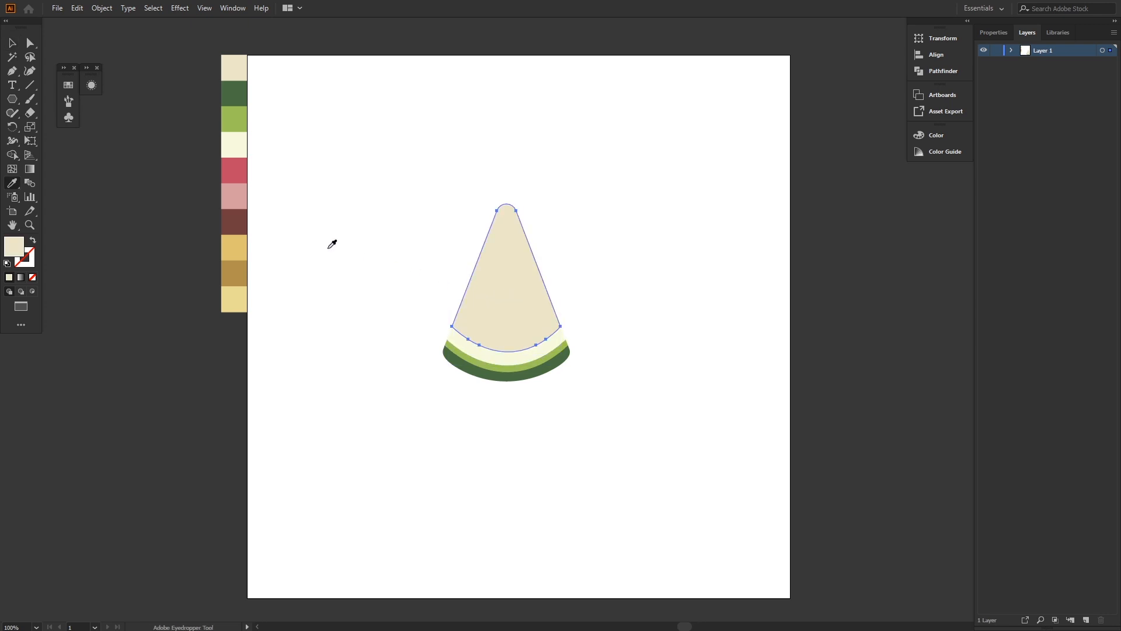
{"action": "left_click", "coordinate": [238, 173]}
{"action": "key", "text": "v"}
{"action": "left_click", "coordinate": [403, 290]}
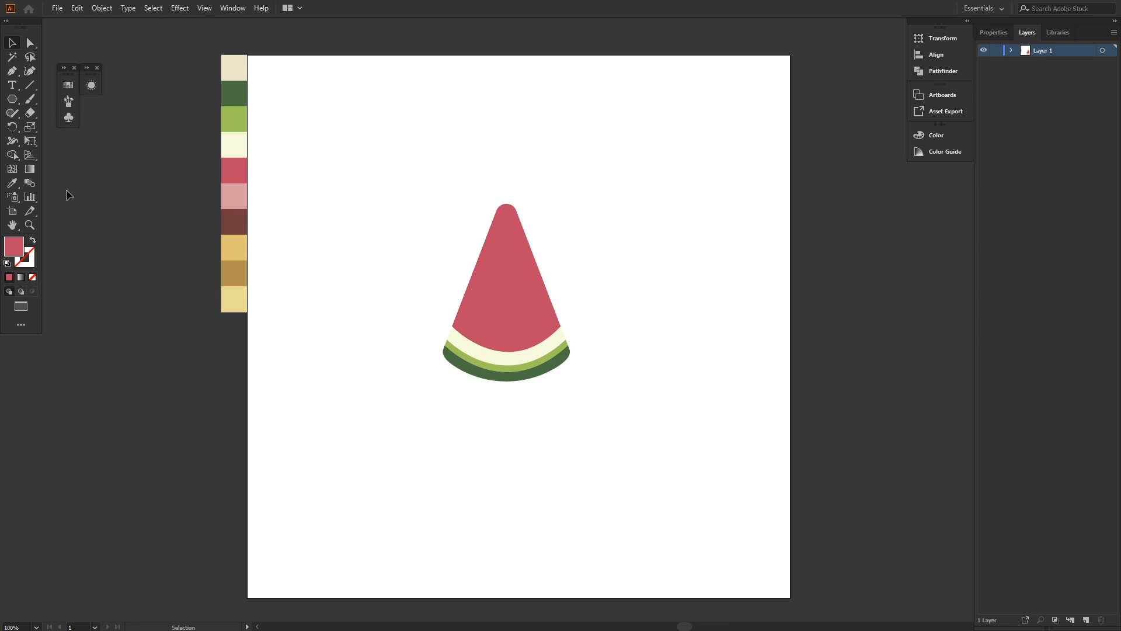
Draw a small upright rounded-rectangle seed on the red flesh and fill it with the brown palette swatch
{"action": "left_click_drag", "start_coordinate": [12, 100], "coordinate": [46, 112]}
{"action": "left_click_drag", "start_coordinate": [490, 267], "coordinate": [496, 277]}
{"action": "key", "text": "i"}
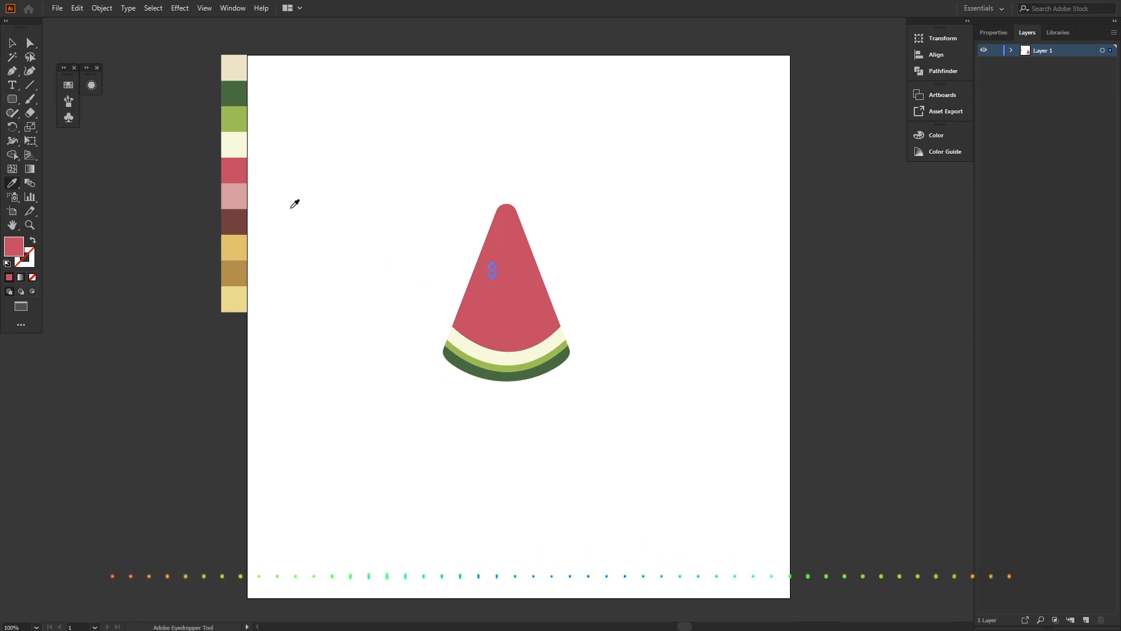
{"action": "left_click", "coordinate": [232, 216]}
{"action": "key", "text": "v"}
{"action": "left_click", "coordinate": [395, 252]}
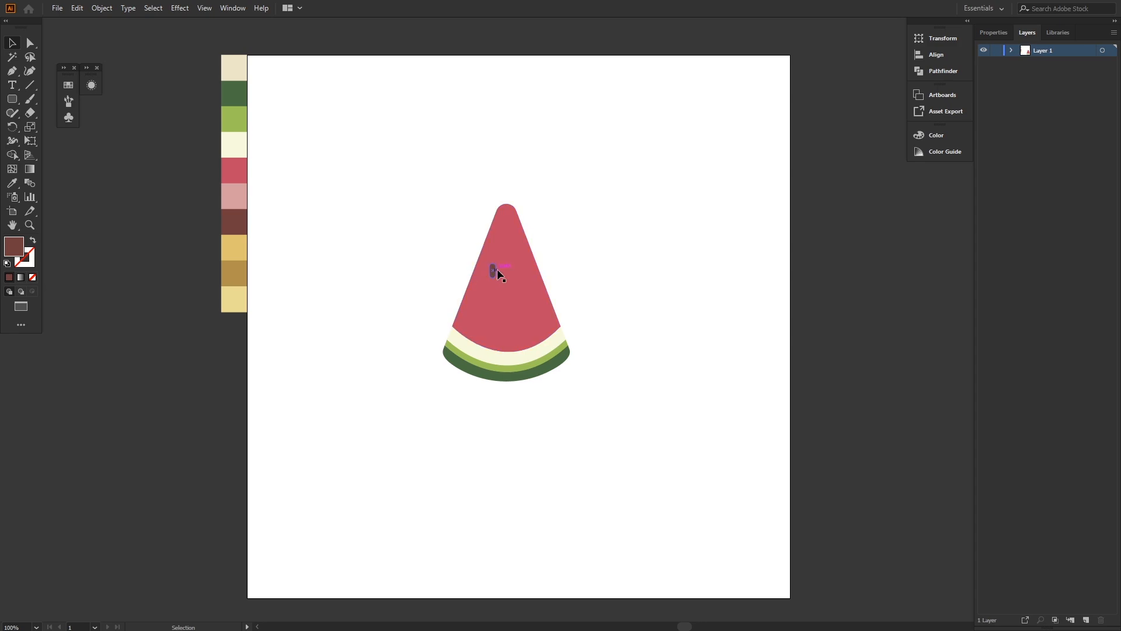
Duplicate the brown seed until seven seeds are scattered across the red flesh
{"action": "scroll", "coordinate": [496, 269], "scroll_direction": "up", "scroll_amount": 4}
{"action": "left_click_drag", "start_coordinate": [483, 293], "coordinate": [477, 318]}
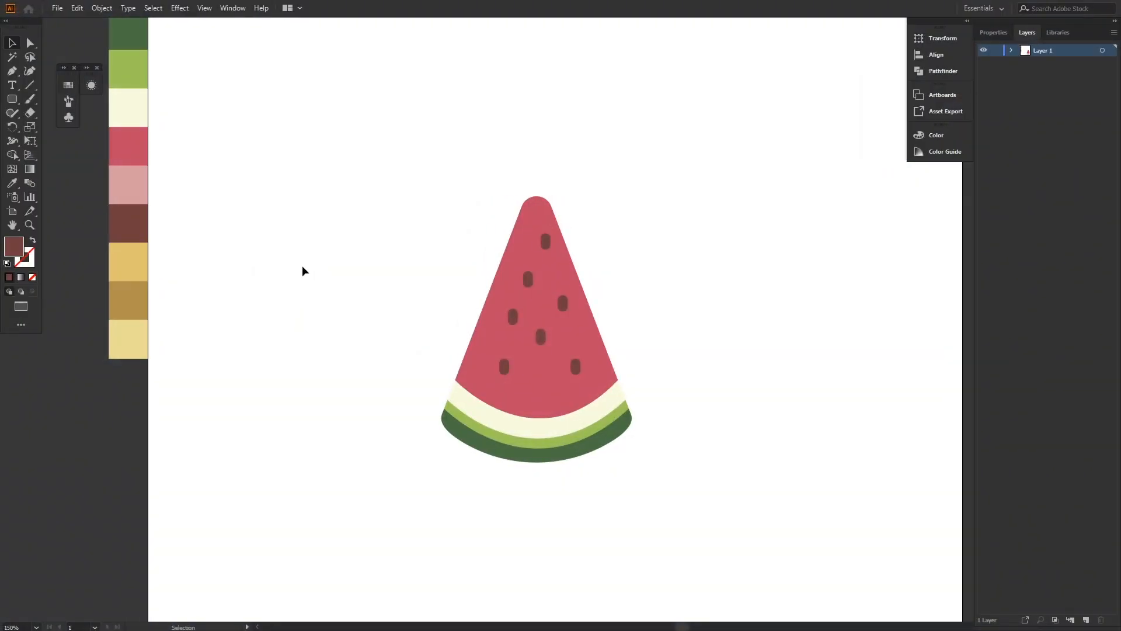
Draw a rounded-rectangle stick centred under the slice, overlapping the rind, and send it behind the slice
{"action": "left_click", "coordinate": [11, 103]}
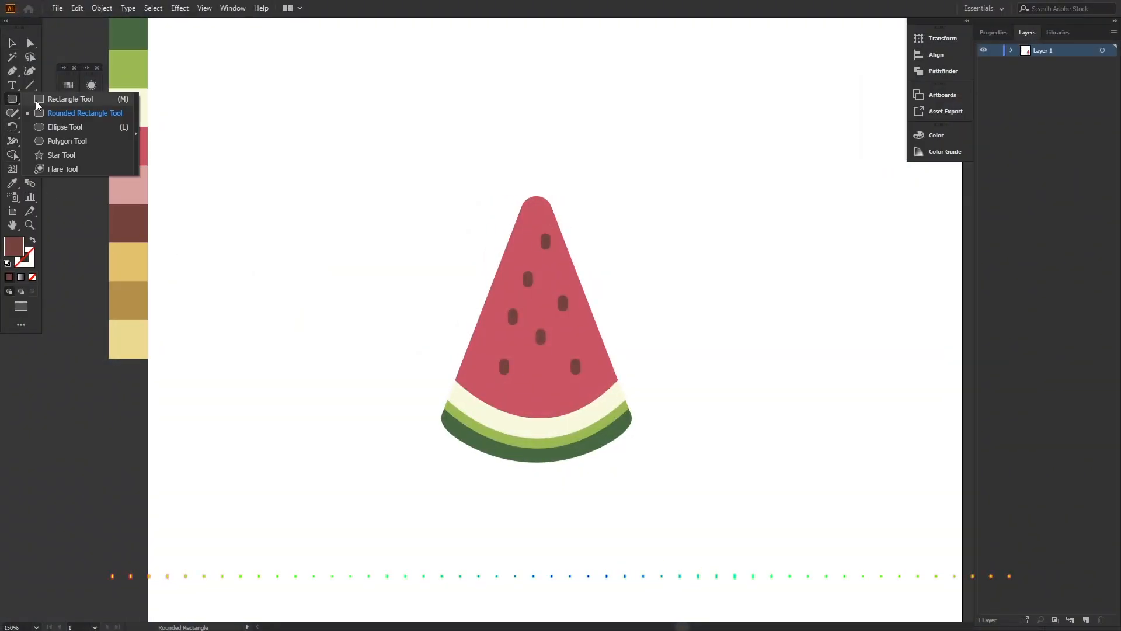
{"action": "left_click", "coordinate": [82, 113]}
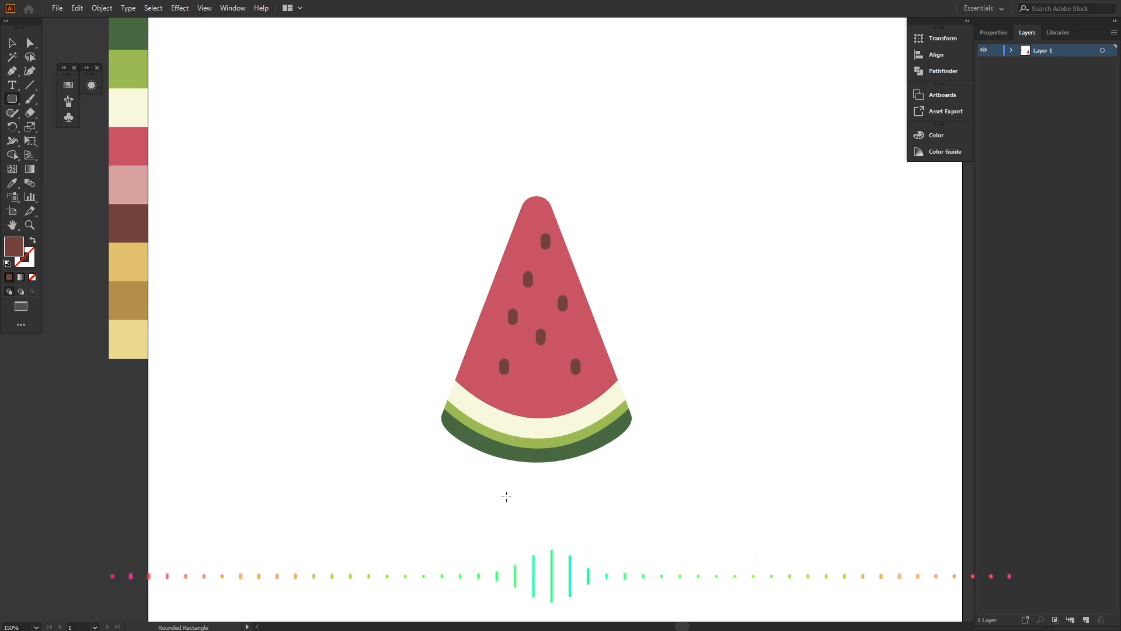
{"action": "left_click_drag", "start_coordinate": [520, 475], "coordinate": [543, 497]}
{"action": "key", "text": "v"}
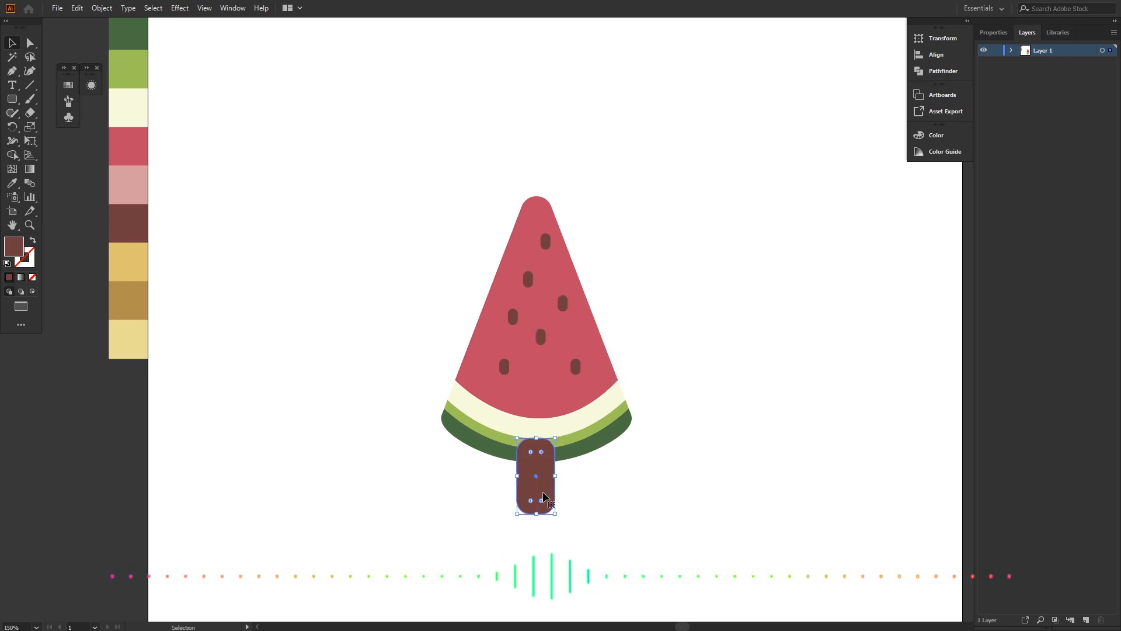
{"action": "right_click", "coordinate": [543, 497]}
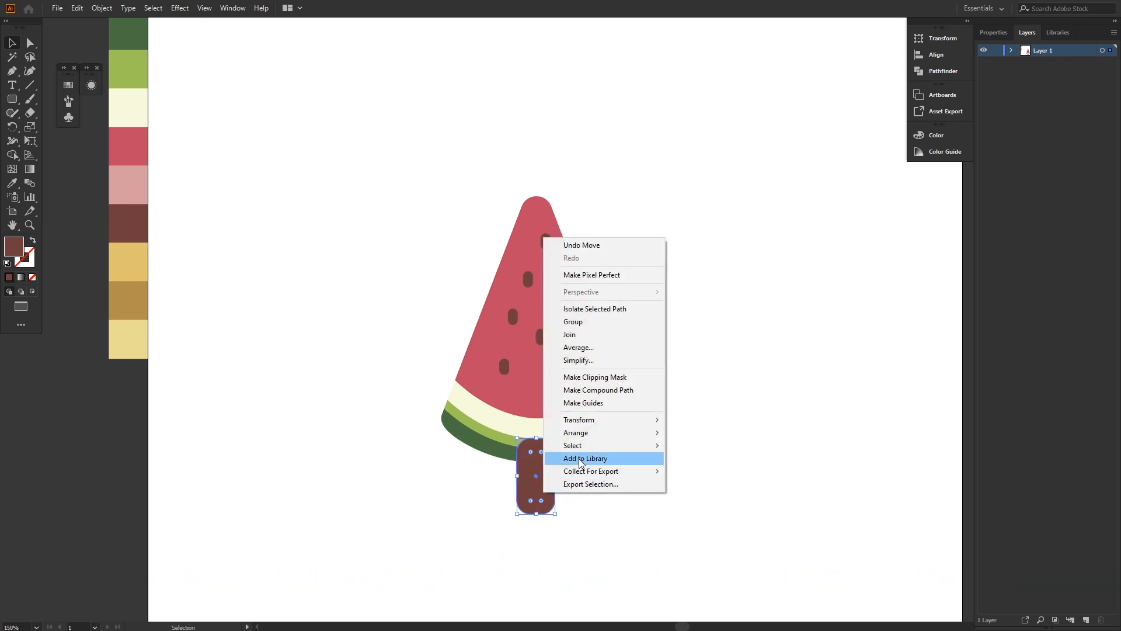
{"action": "mouse_move", "coordinate": [578, 433]}
{"action": "left_click", "coordinate": [692, 472]}
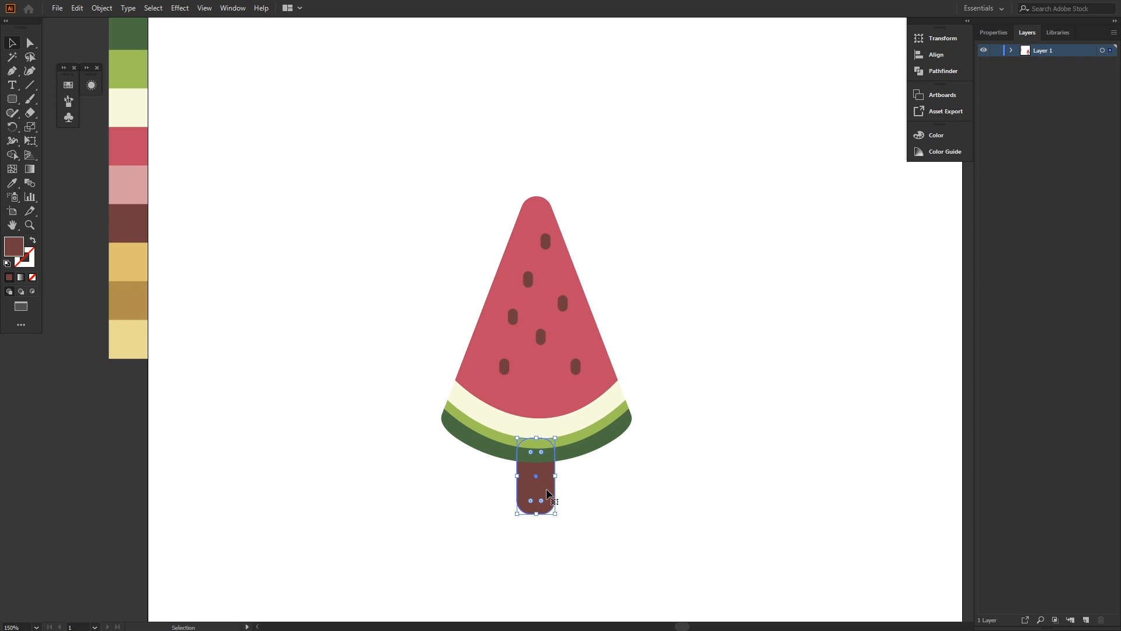
Fill the stick with the golden yellow palette swatch
{"action": "key", "text": "i"}
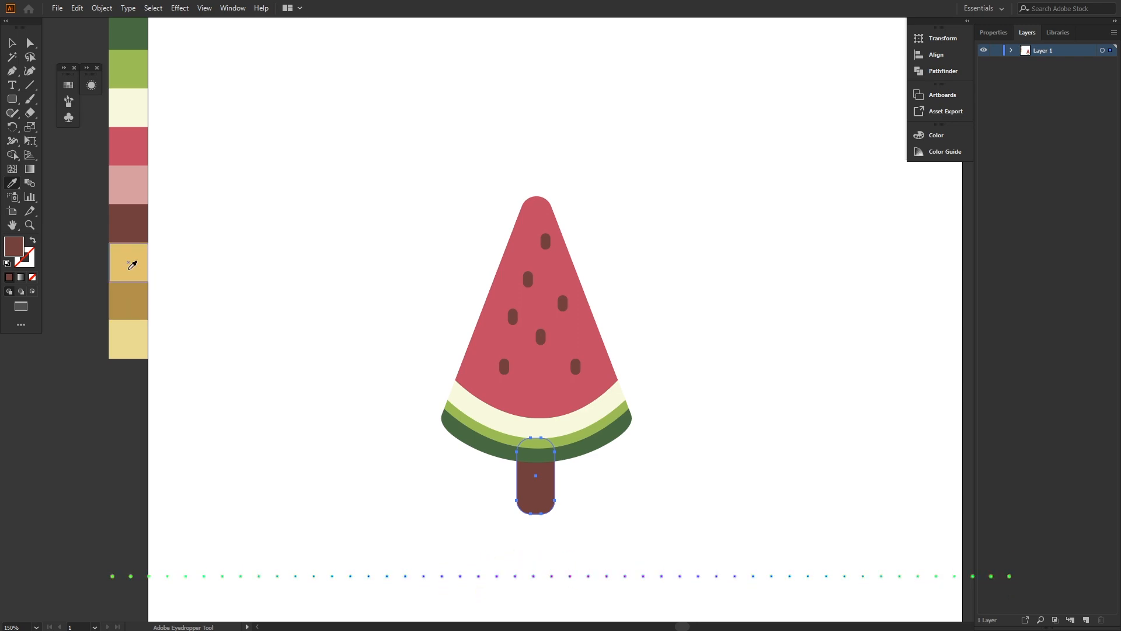
{"action": "left_click", "coordinate": [128, 269]}
{"action": "key", "text": "v"}
{"action": "left_click", "coordinate": [476, 509]}
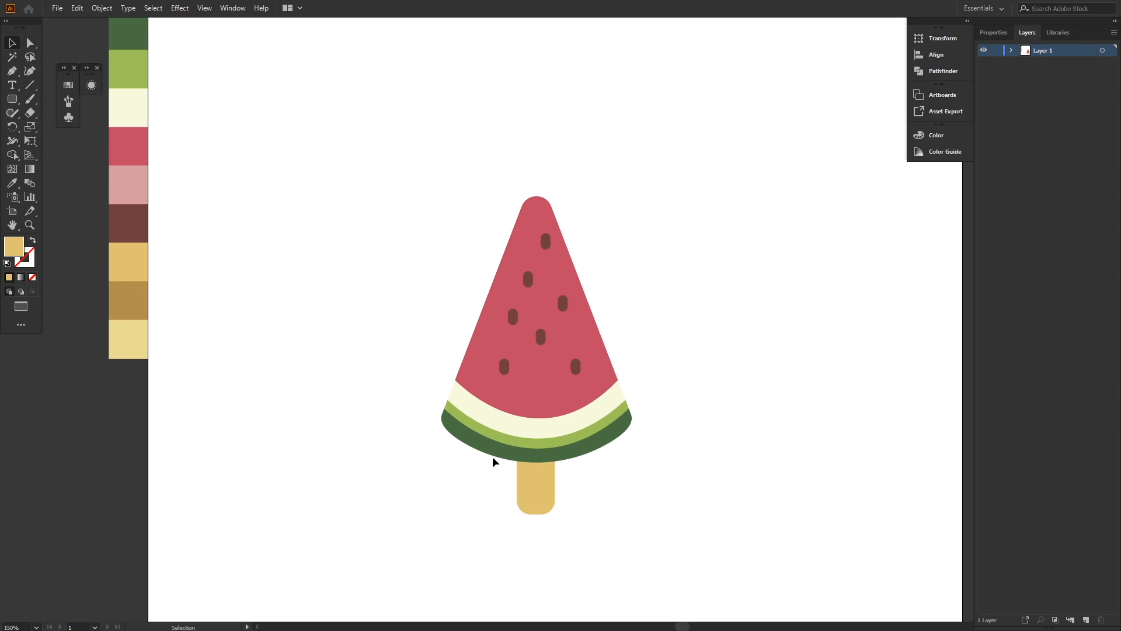
Enlarge the seeds slightly and spread them further down the red flesh
{"action": "scroll", "coordinate": [534, 247], "scroll_direction": "up", "scroll_amount": 3}
{"action": "left_click", "coordinate": [566, 237]}
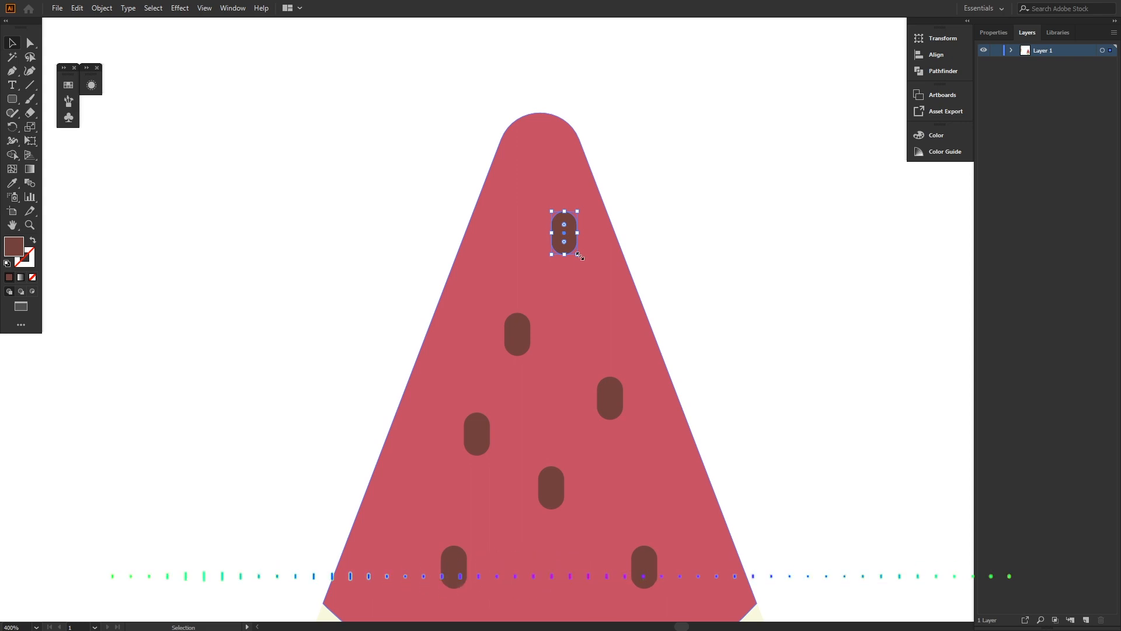
{"action": "left_click_drag", "start_coordinate": [579, 256], "coordinate": [582, 263]}
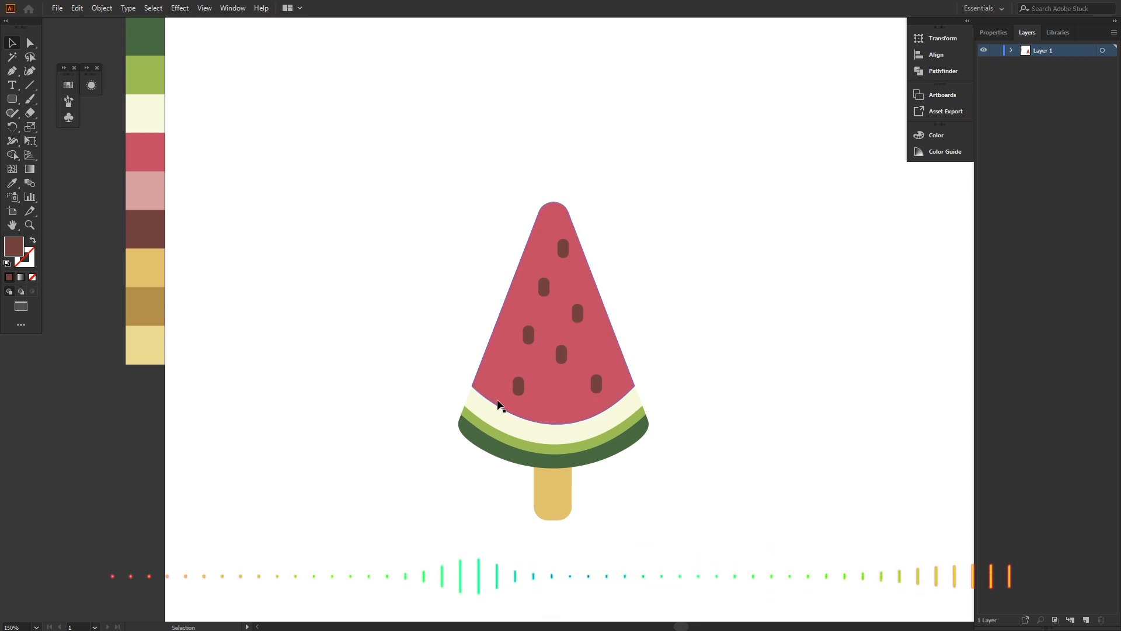
Draw a downward-bowed Pen curve about 33 px wide across the stick just below the rind and nudge it up
{"action": "key", "text": "p"}
{"action": "scroll", "coordinate": [542, 476], "scroll_direction": "up", "scroll_amount": 2}
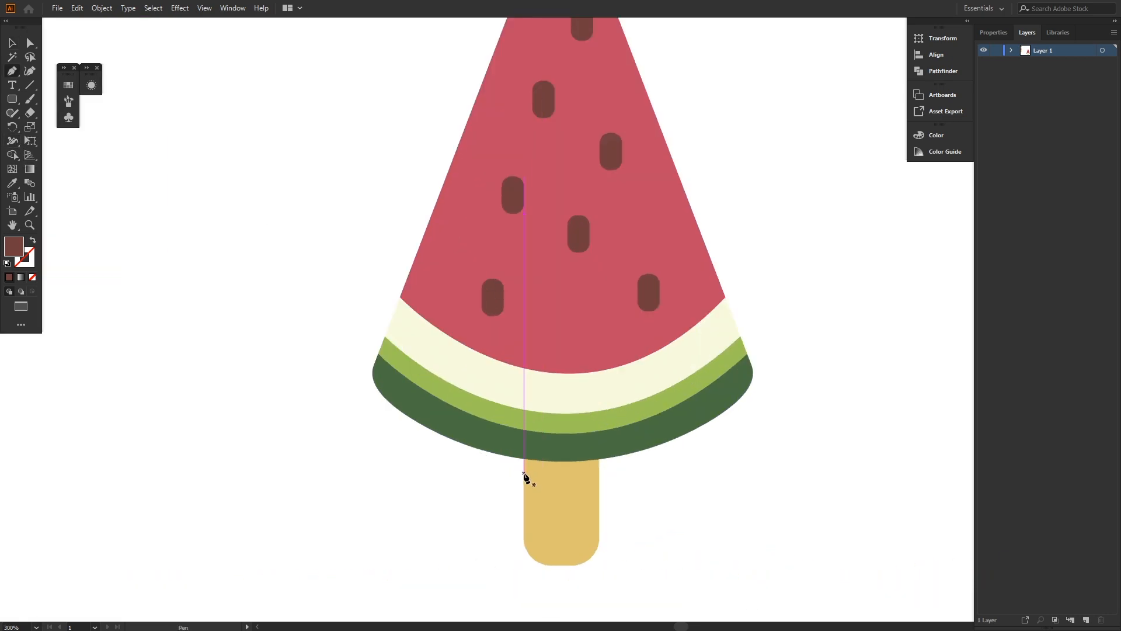
{"action": "left_click", "coordinate": [524, 473]}
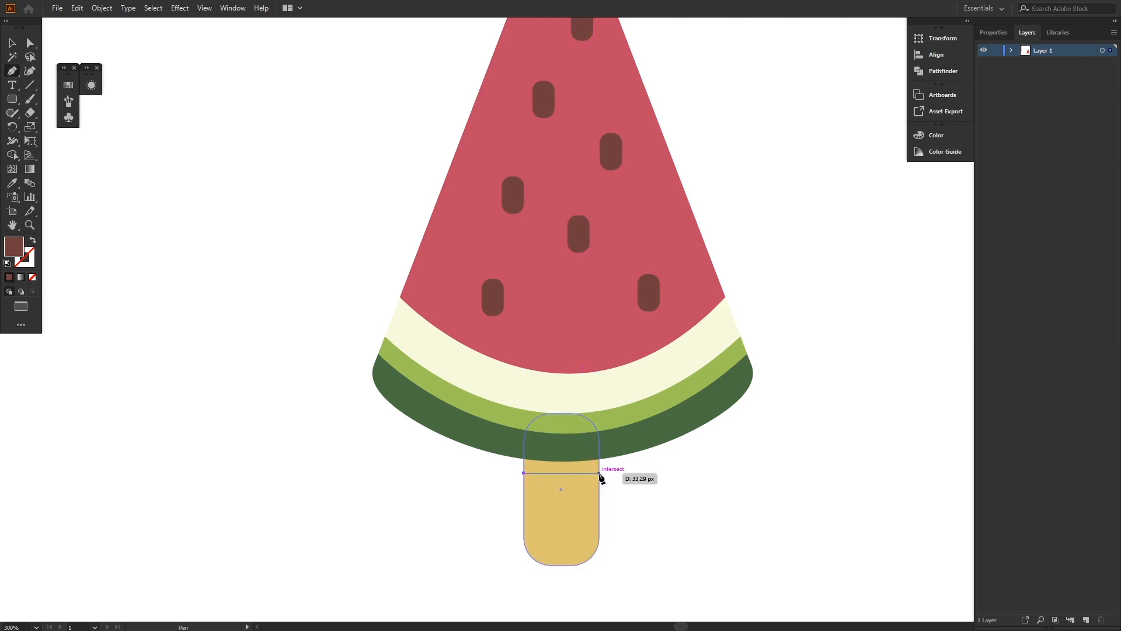
{"action": "left_click_drag", "start_coordinate": [600, 473], "coordinate": [639, 457]}
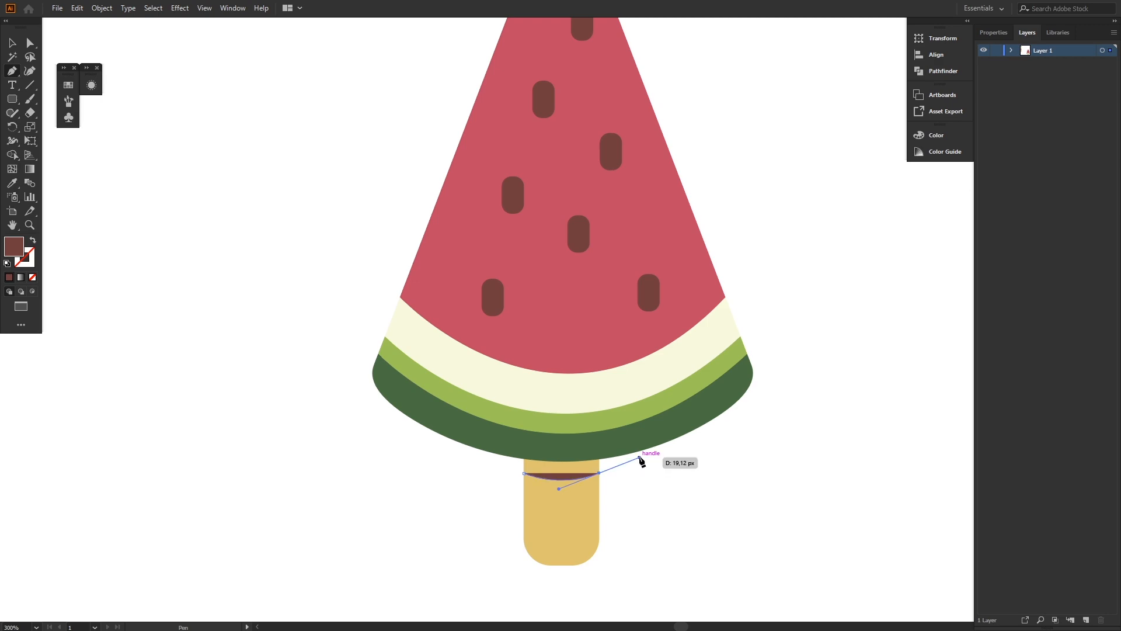
{"action": "key", "text": "v"}
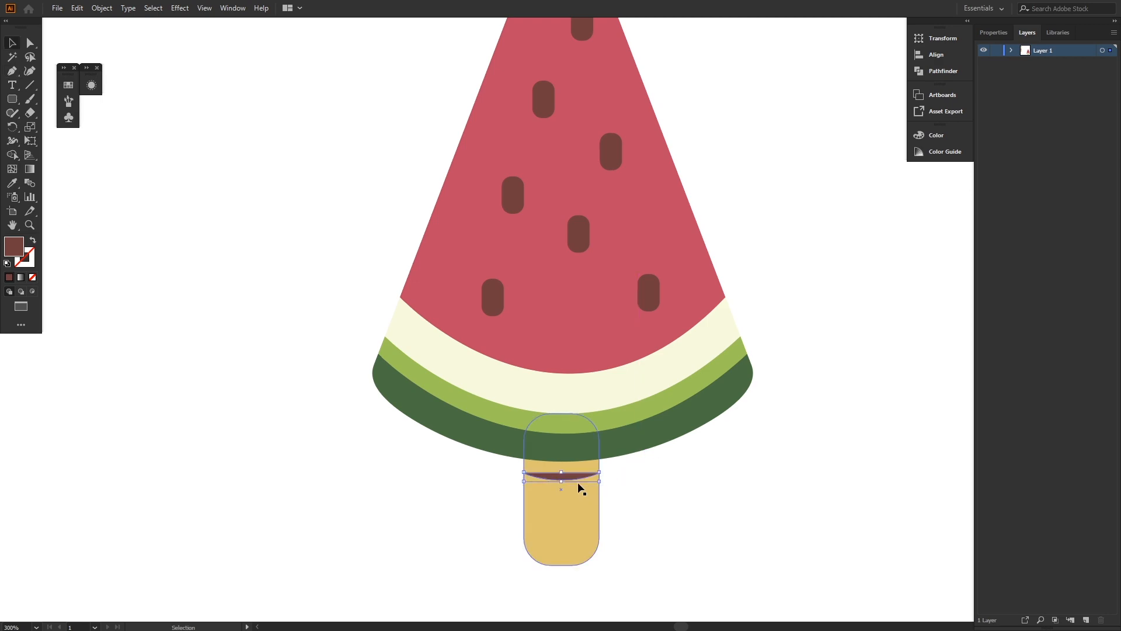
{"action": "key", "text": "Up"}
{"action": "left_click", "coordinate": [634, 483]}
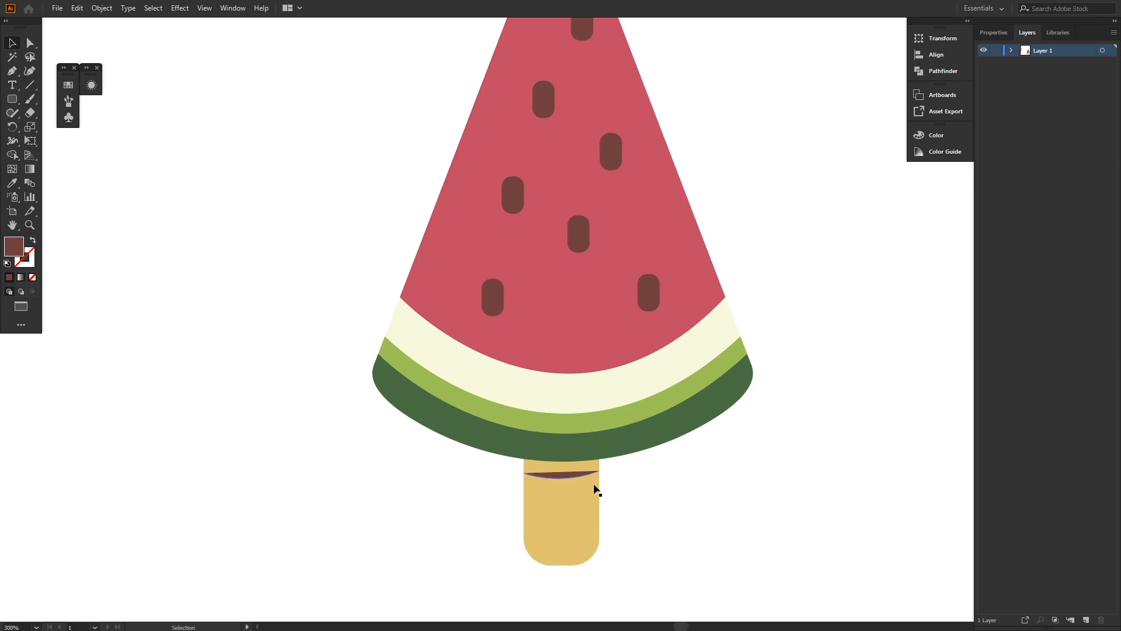
Merge the curved piece with the part of the stick above it using Shape Builder
{"action": "left_click_drag", "start_coordinate": [515, 497], "coordinate": [491, 471]}
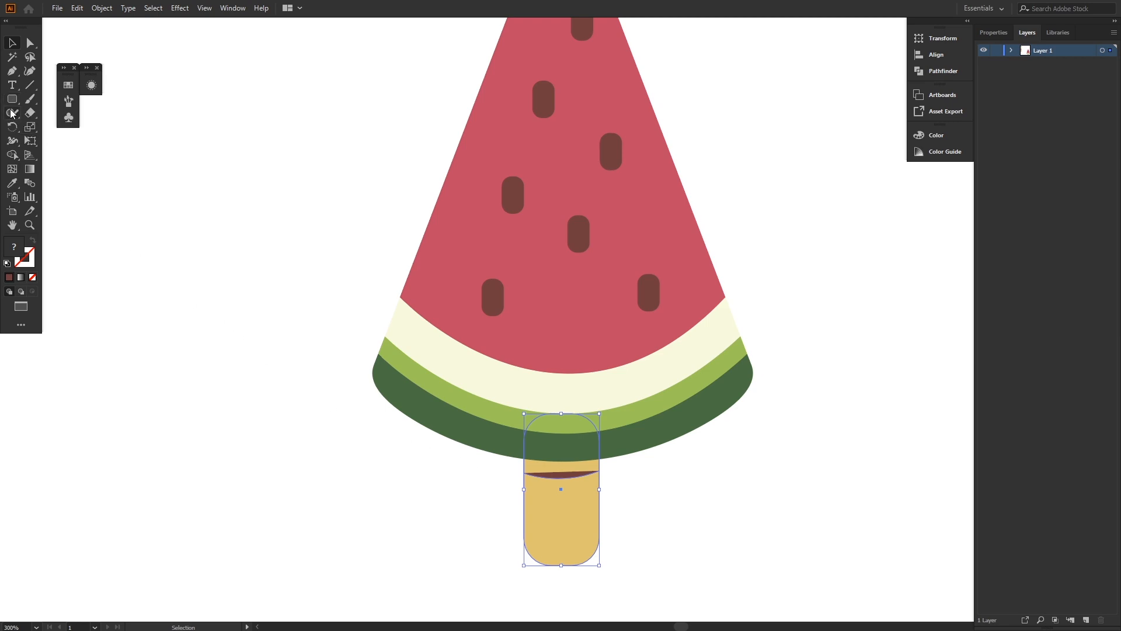
{"action": "left_click", "coordinate": [11, 154]}
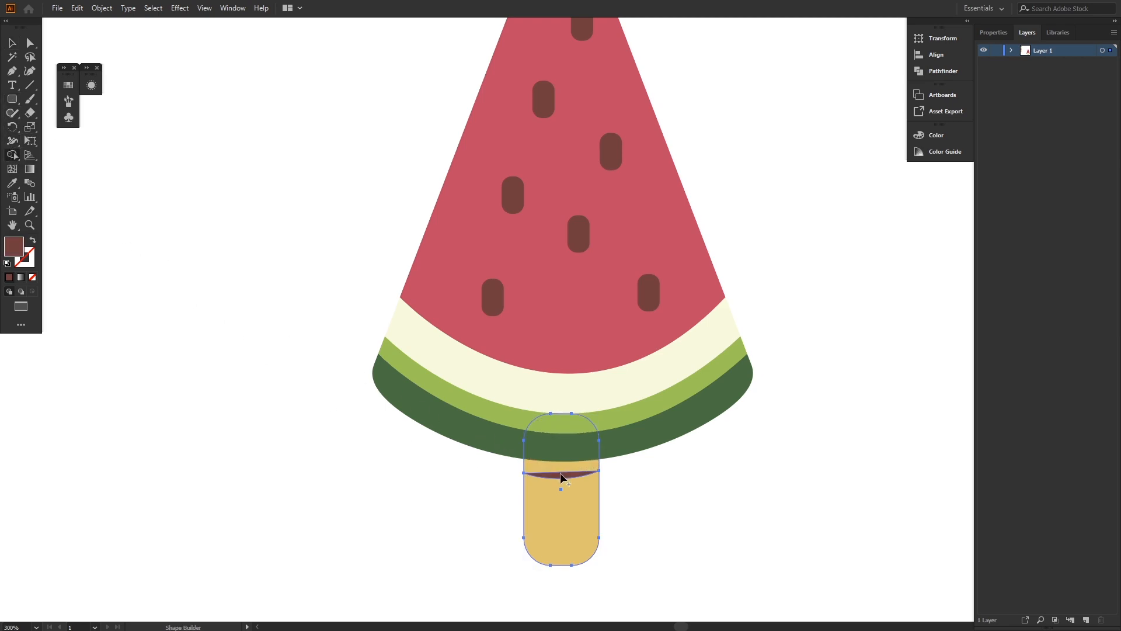
{"action": "left_click_drag", "start_coordinate": [562, 476], "coordinate": [563, 459]}
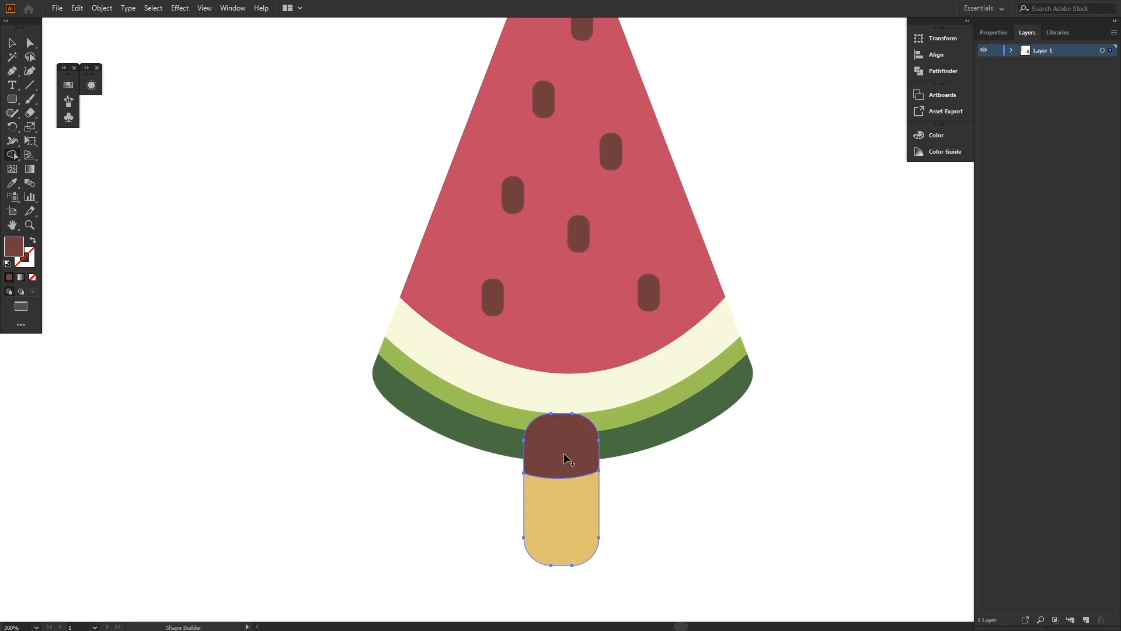
{"action": "key", "text": "v"}
{"action": "left_click", "coordinate": [685, 538]}
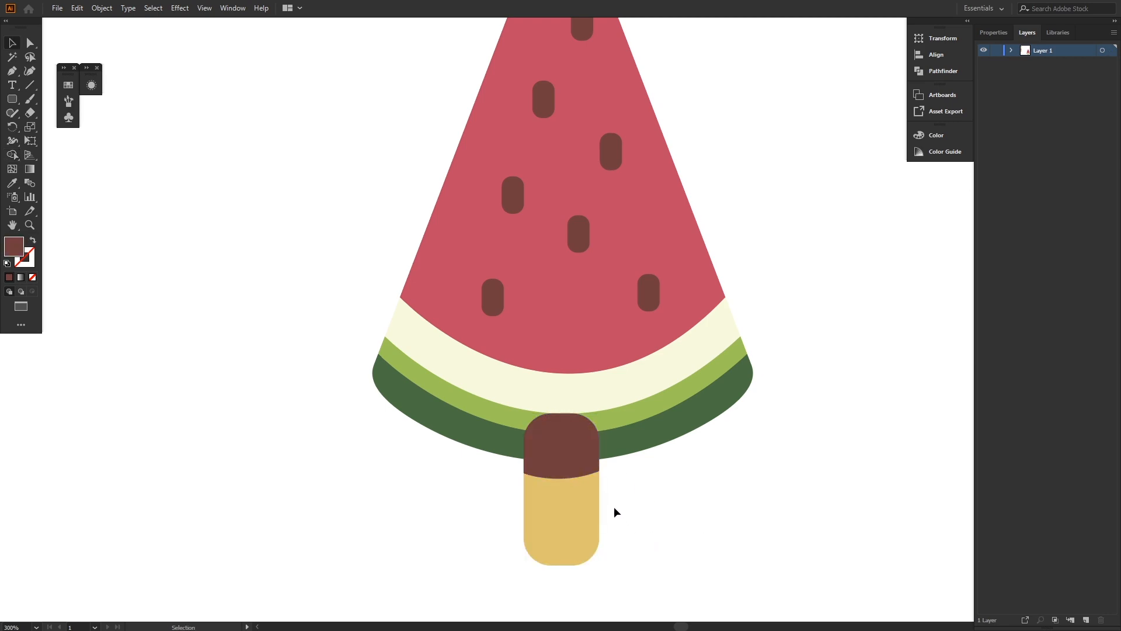
Fill the upper part of the stick with the dark ochre palette swatch as a shadow
{"action": "key", "text": "i"}
{"action": "scroll", "coordinate": [566, 458], "scroll_direction": "down", "scroll_amount": 3}
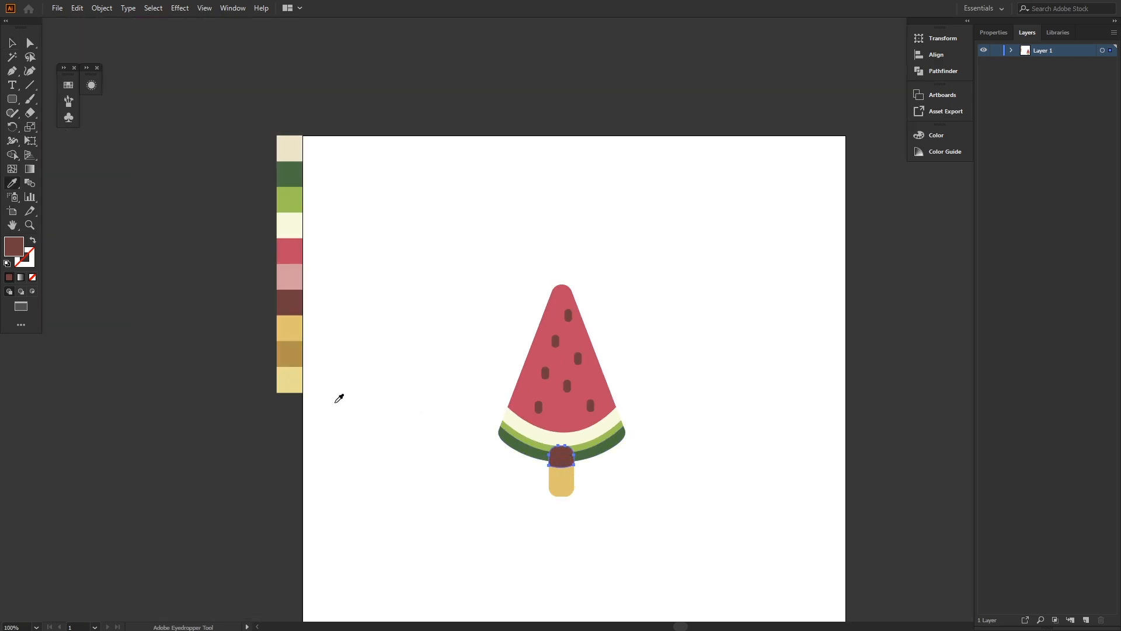
{"action": "left_click", "coordinate": [286, 376]}
{"action": "left_click", "coordinate": [289, 351]}
Send the dark ochre shadow piece to the back so it sits behind the rind
{"action": "scroll", "coordinate": [551, 470], "scroll_direction": "up", "scroll_amount": 3}
{"action": "right_click", "coordinate": [532, 420]}
{"action": "mouse_move", "coordinate": [578, 360]}
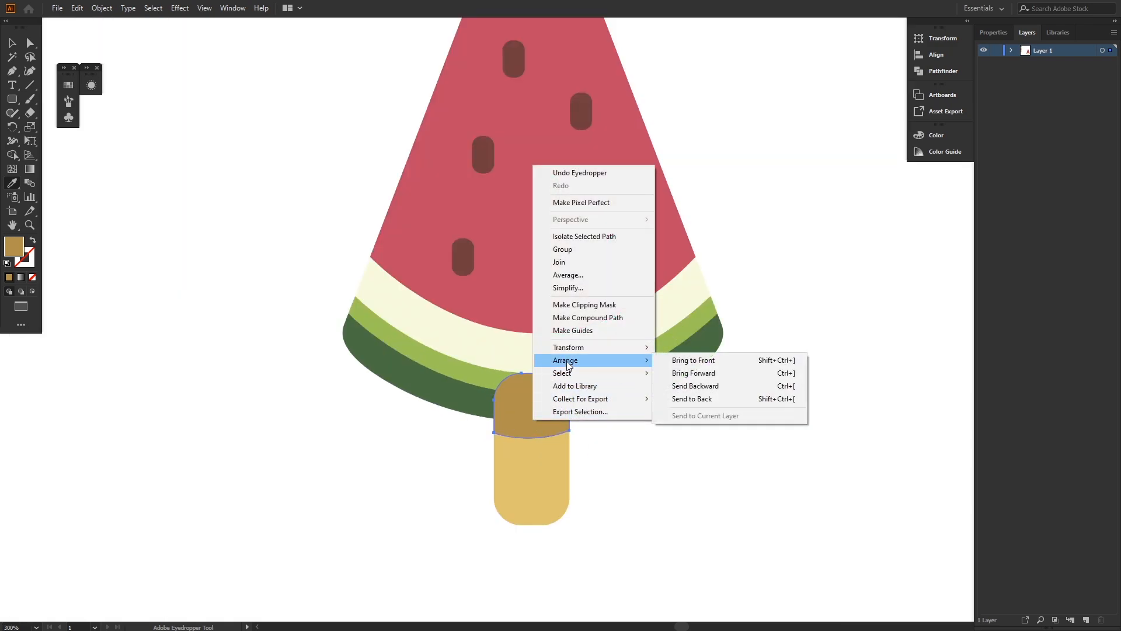
{"action": "left_click", "coordinate": [708, 401]}
{"action": "key", "text": "v"}
{"action": "left_click", "coordinate": [640, 467]}
{"action": "scroll", "coordinate": [640, 467], "scroll_direction": "down", "scroll_amount": 1}
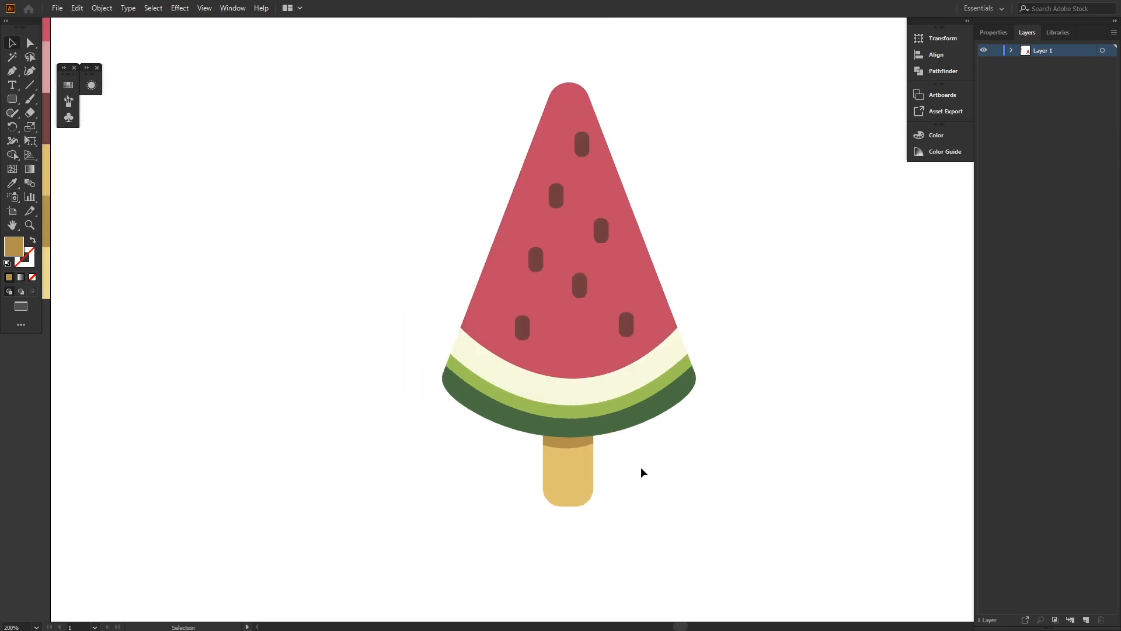
Adjust the anchor at one end of the stick's shadow curve so both ends are level
{"action": "scroll", "coordinate": [608, 457], "scroll_direction": "up", "scroll_amount": 3}
{"action": "key", "text": "a"}
{"action": "left_click", "coordinate": [561, 424]}
{"action": "left_click_drag", "start_coordinate": [482, 455], "coordinate": [488, 458]}
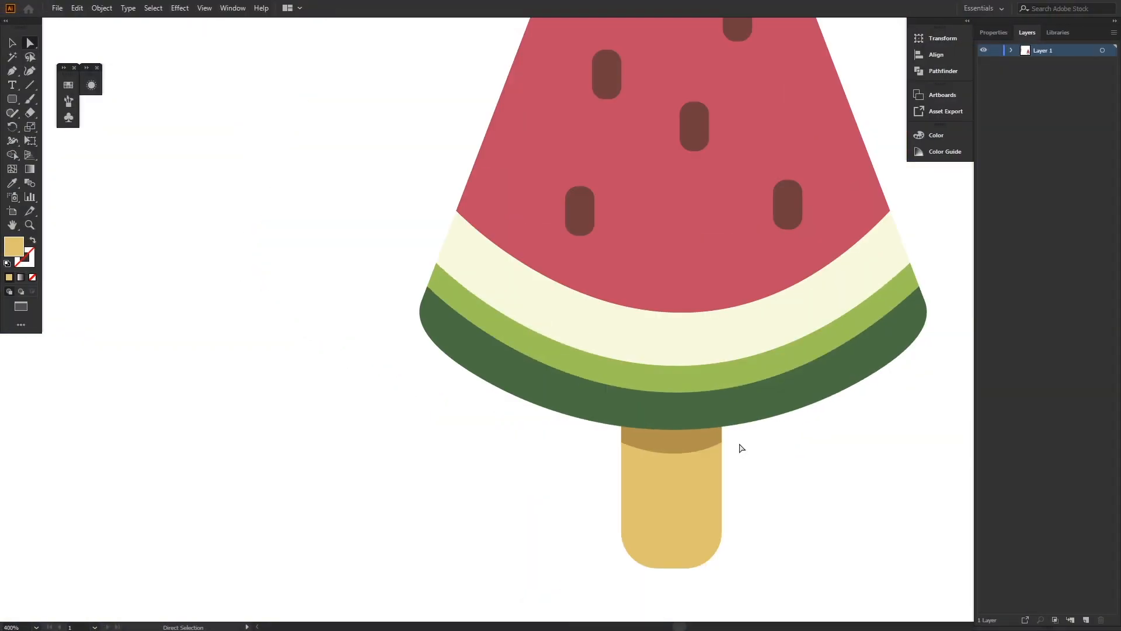
Draw a narrow vertical rounded-rectangle highlight along the left side of the stick, below the shadow
{"action": "scroll", "coordinate": [740, 443], "scroll_direction": "down", "scroll_amount": 1}
{"action": "scroll", "coordinate": [740, 444], "scroll_direction": "right", "scroll_amount": 2}
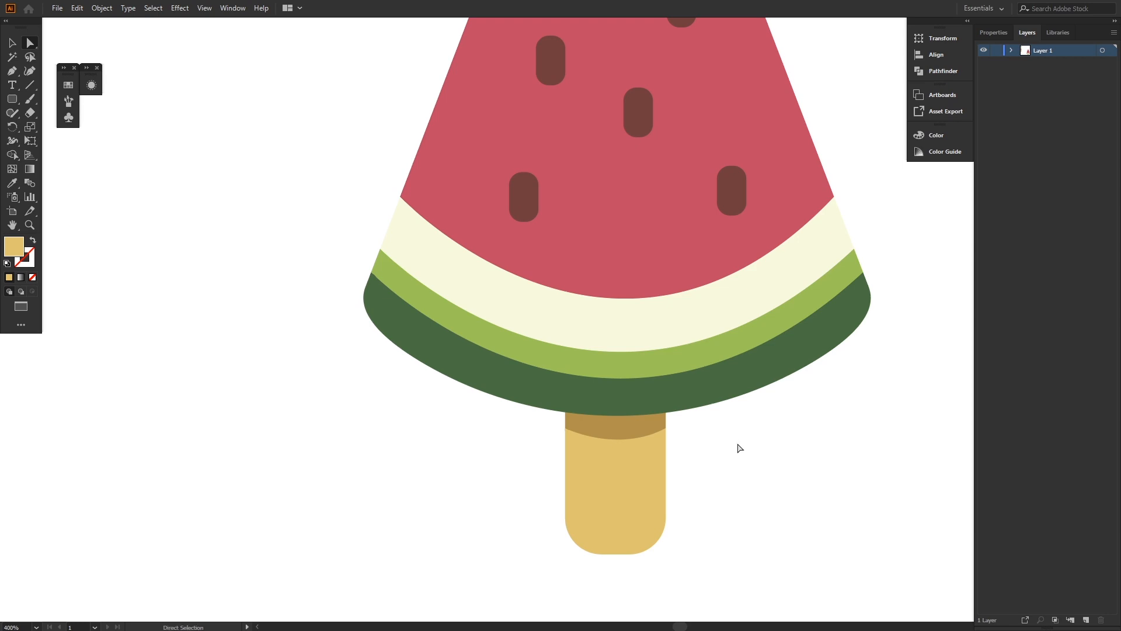
{"action": "left_click", "coordinate": [12, 99]}
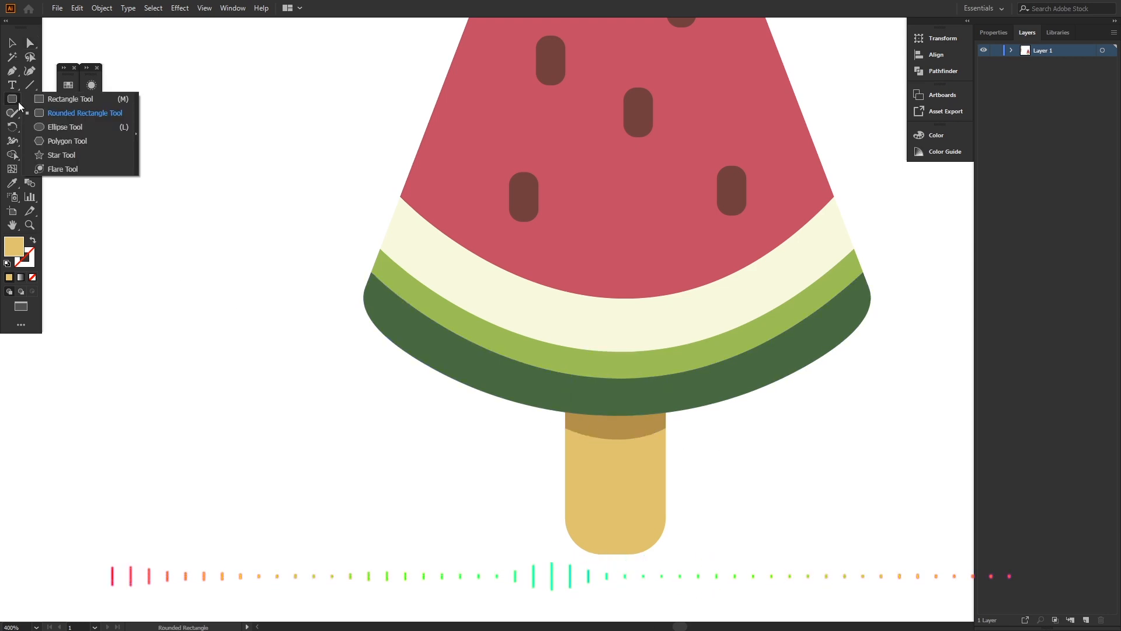
{"action": "left_click", "coordinate": [51, 113]}
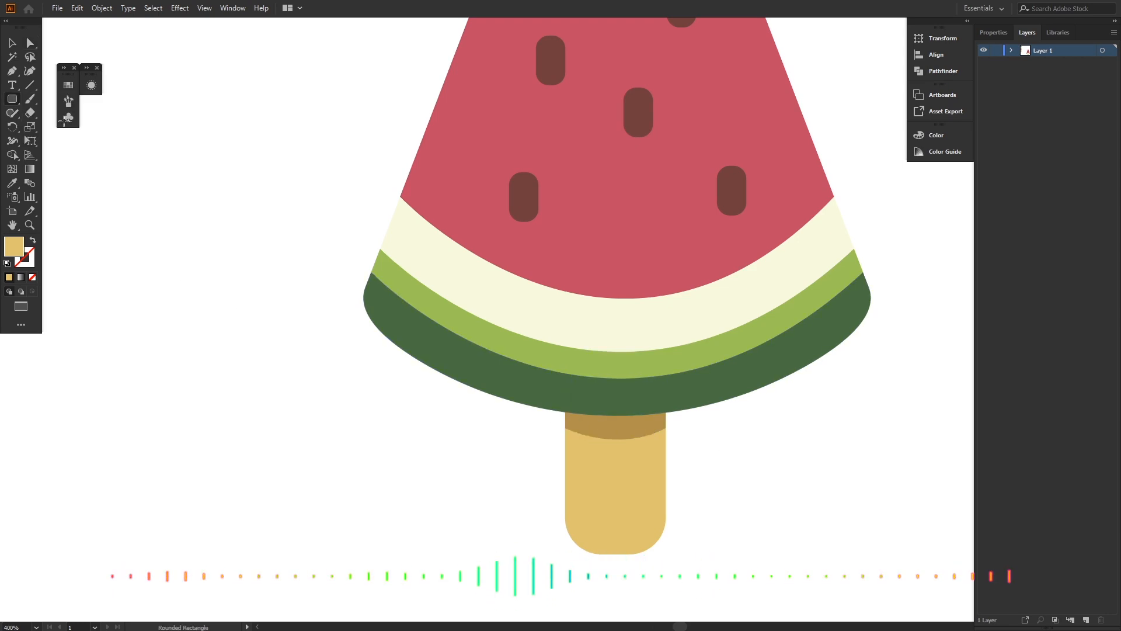
{"action": "left_click_drag", "start_coordinate": [577, 451], "coordinate": [591, 517]}
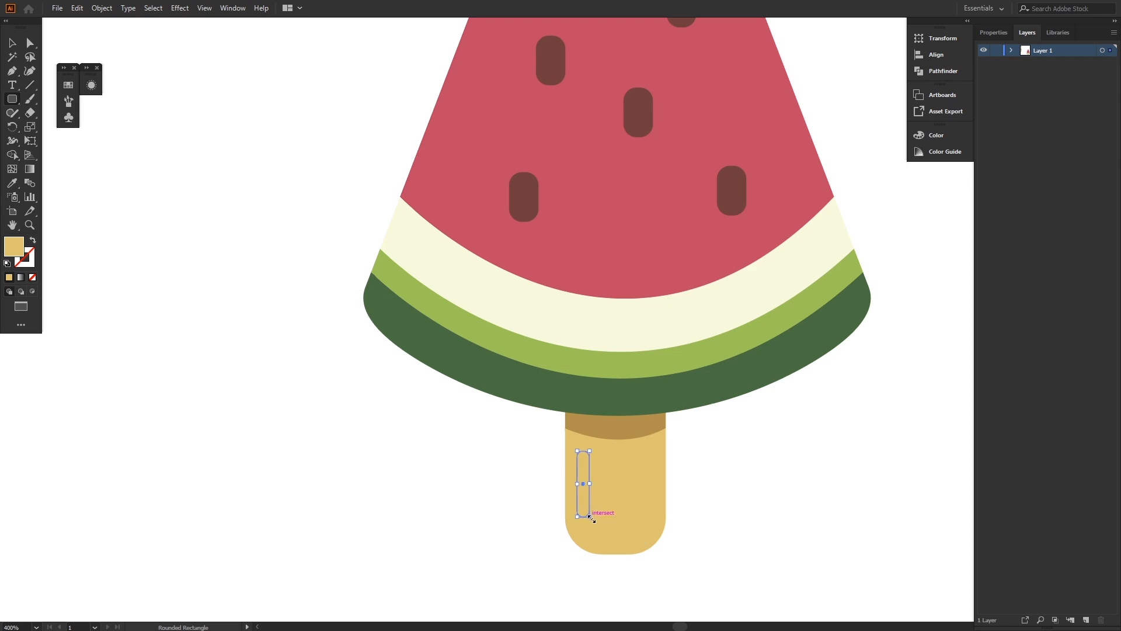
Fill the stick's narrow highlight with the pale yellow palette swatch
{"action": "key", "text": "i"}
{"action": "scroll", "coordinate": [327, 349], "scroll_direction": "down", "scroll_amount": 5}
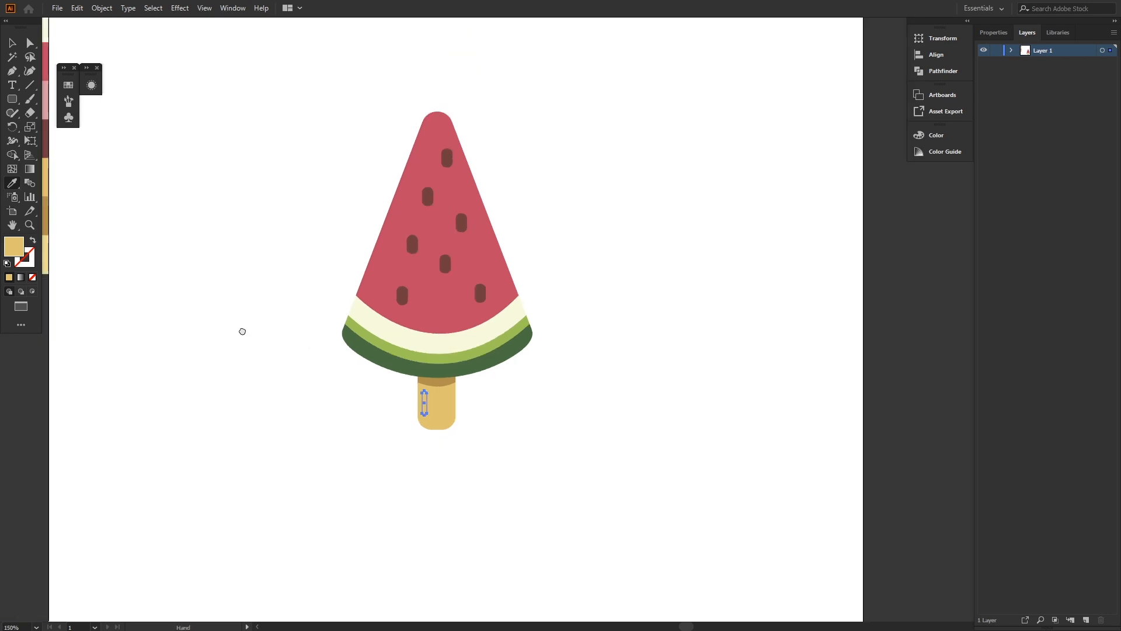
{"action": "left_click_drag", "start_coordinate": [240, 327], "coordinate": [391, 371]}
{"action": "left_click", "coordinate": [182, 306]}
{"action": "key", "text": "v"}
{"action": "left_click", "coordinate": [496, 471]}
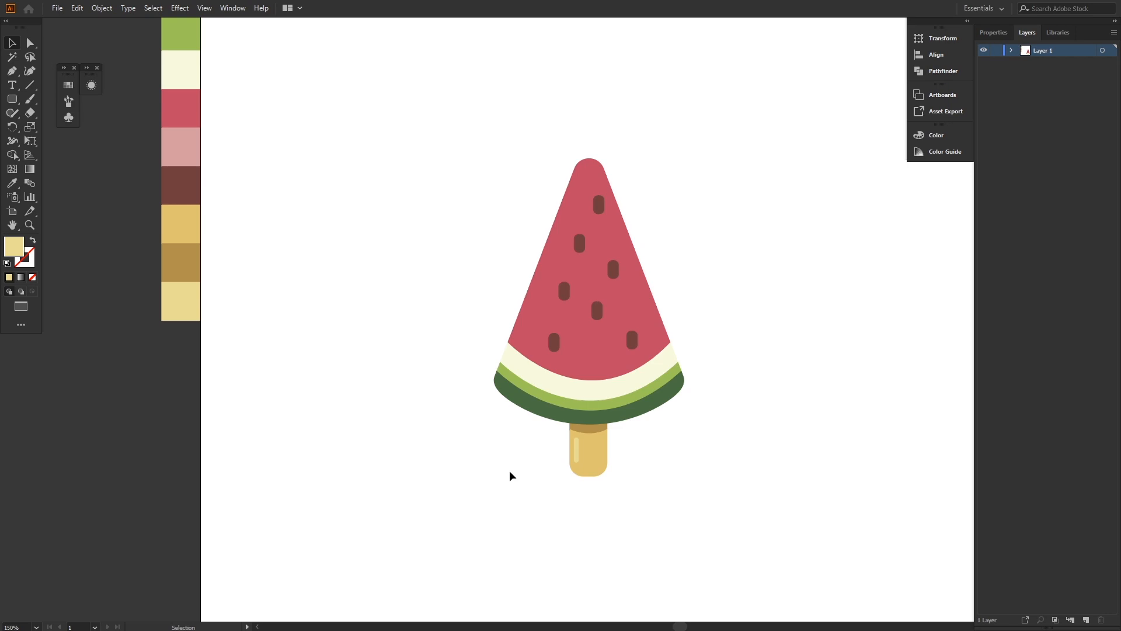
Widen the pale yellow highlight on the stick slightly
{"action": "scroll", "coordinate": [558, 440], "scroll_direction": "up", "scroll_amount": 2}
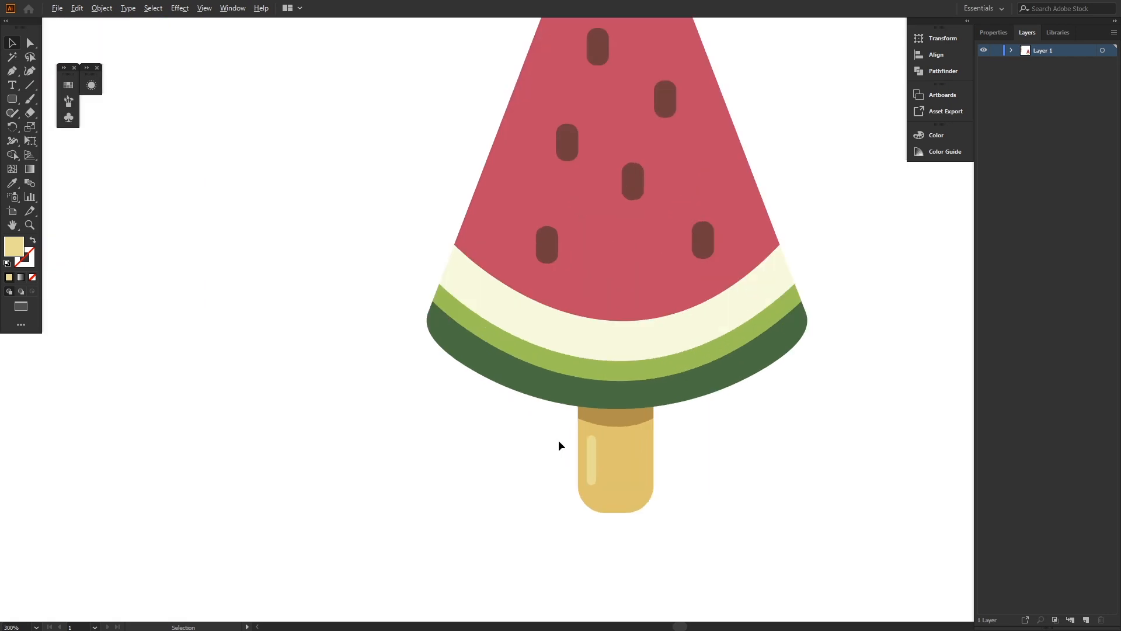
{"action": "left_click", "coordinate": [594, 466]}
{"action": "left_click_drag", "start_coordinate": [597, 460], "coordinate": [599, 461]}
{"action": "left_click", "coordinate": [781, 450]}
{"action": "scroll", "coordinate": [648, 473], "scroll_direction": "down", "scroll_amount": 2}
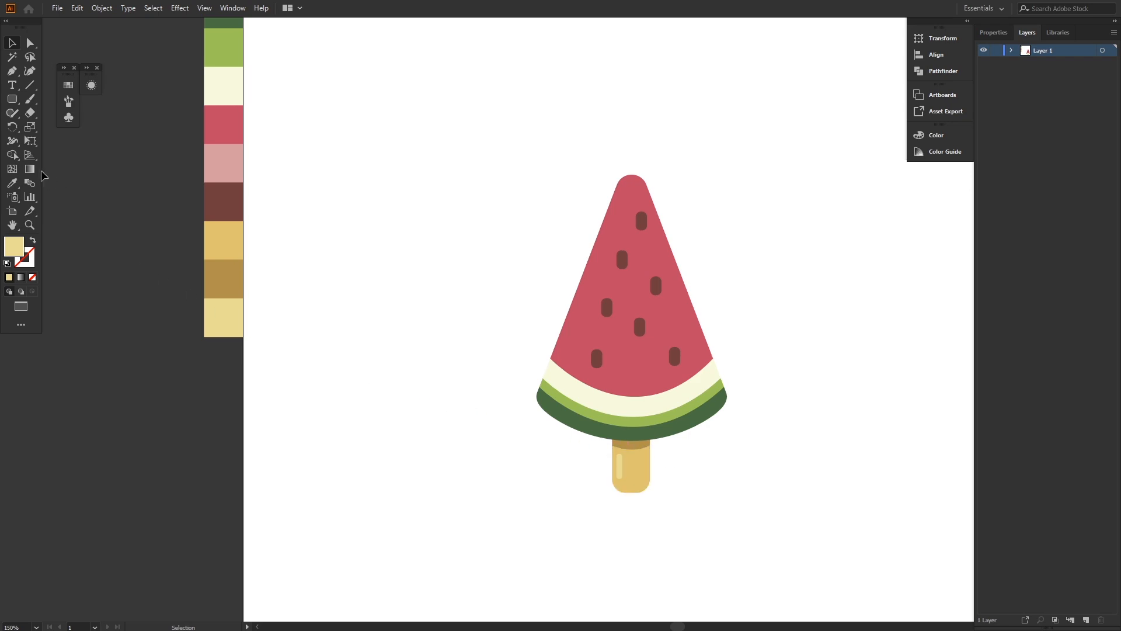
Draw a tall, very narrow vertical rounded rectangle beside the popsicle and fill it with the light pink palette swatch
{"action": "left_click", "coordinate": [12, 99]}
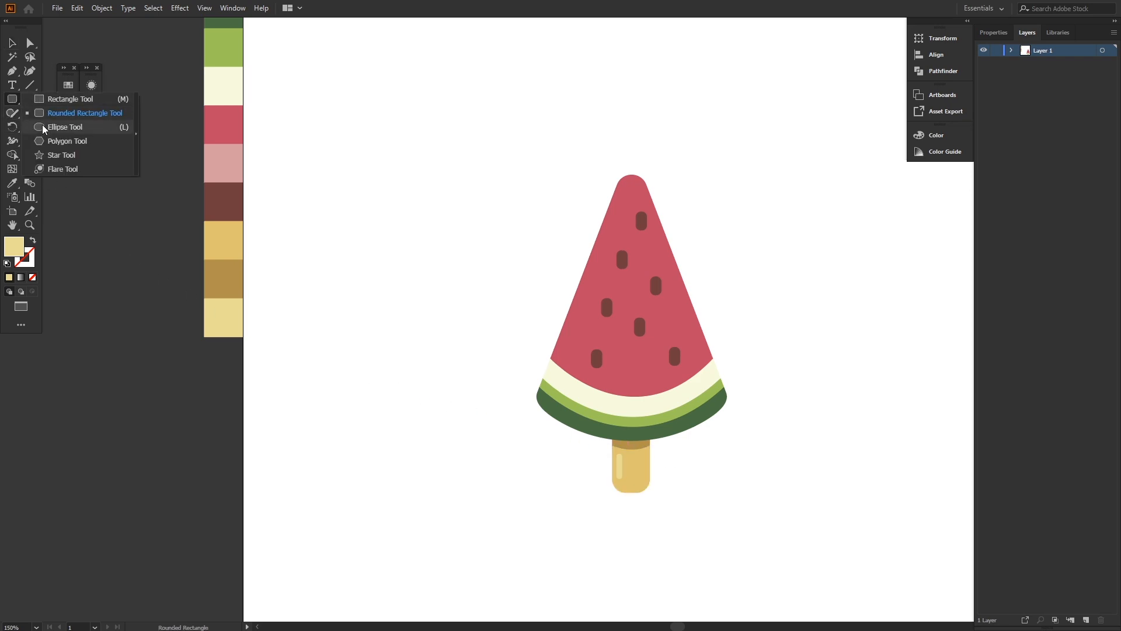
{"action": "left_click", "coordinate": [51, 113]}
{"action": "left_click_drag", "start_coordinate": [403, 183], "coordinate": [409, 331]}
{"action": "key", "text": "i"}
{"action": "left_click", "coordinate": [223, 164]}
{"action": "key", "text": "v"}
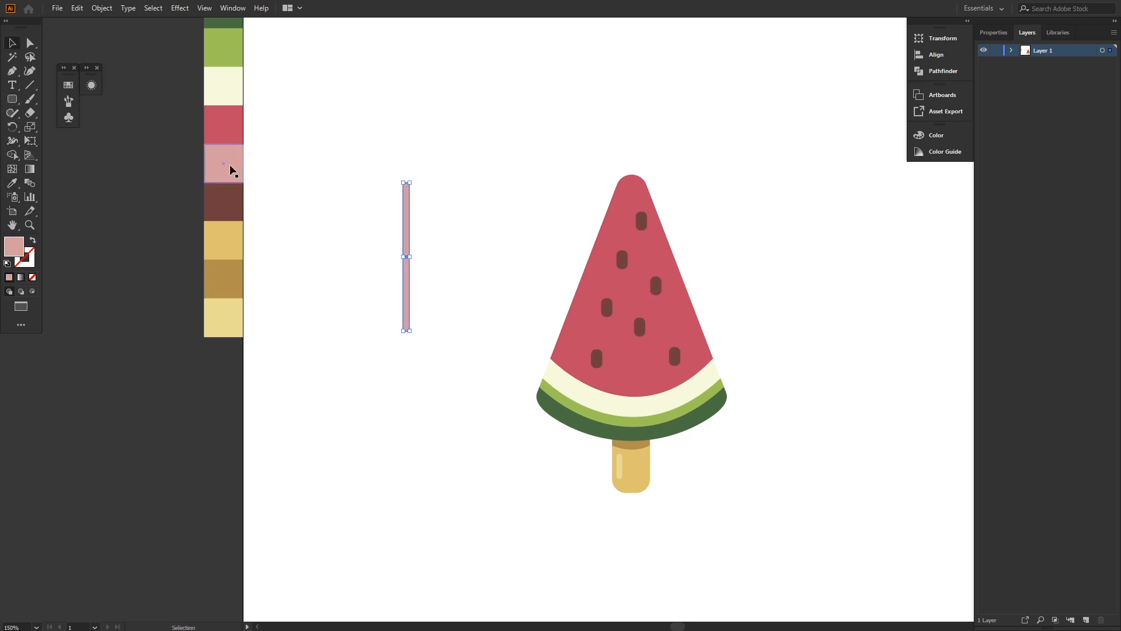
Place the pink bar inside the red flesh, rotate it parallel to the left slanted edge, and shorten its upper end
{"action": "left_click_drag", "start_coordinate": [406, 231], "coordinate": [594, 216]}
{"action": "left_click_drag", "start_coordinate": [561, 302], "coordinate": [584, 299]}
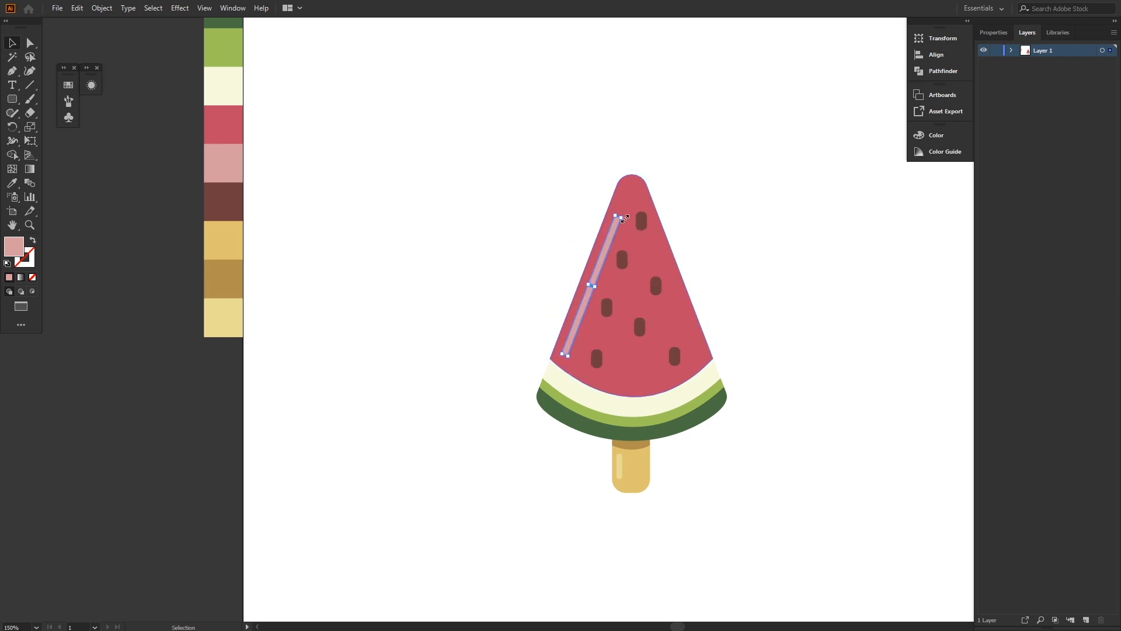
{"action": "scroll", "coordinate": [616, 211], "scroll_direction": "up", "scroll_amount": 3}
{"action": "left_click_drag", "start_coordinate": [619, 225], "coordinate": [604, 283]}
Draw a small pink circle as wide as the highlight bar and place it beyond the bar's upper end
{"action": "left_click_drag", "start_coordinate": [13, 99], "coordinate": [70, 126]}
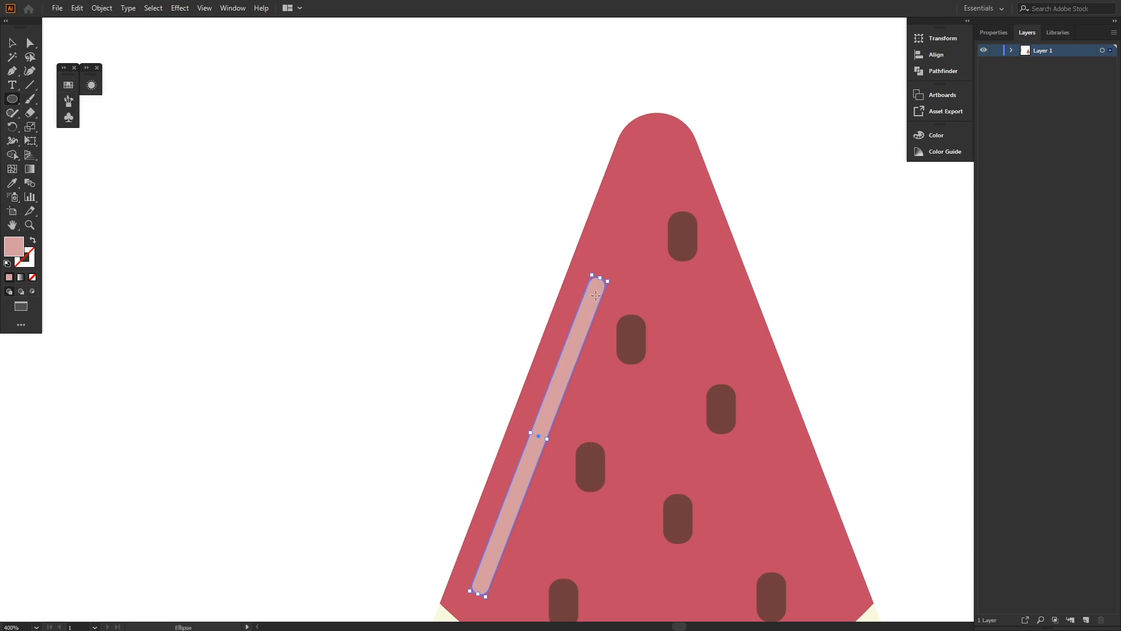
{"action": "left_click_drag", "start_coordinate": [594, 293], "coordinate": [602, 283]}
{"action": "key", "text": "v"}
{"action": "left_click_drag", "start_coordinate": [594, 293], "coordinate": [629, 210]}
{"action": "left_click", "coordinate": [812, 262]}
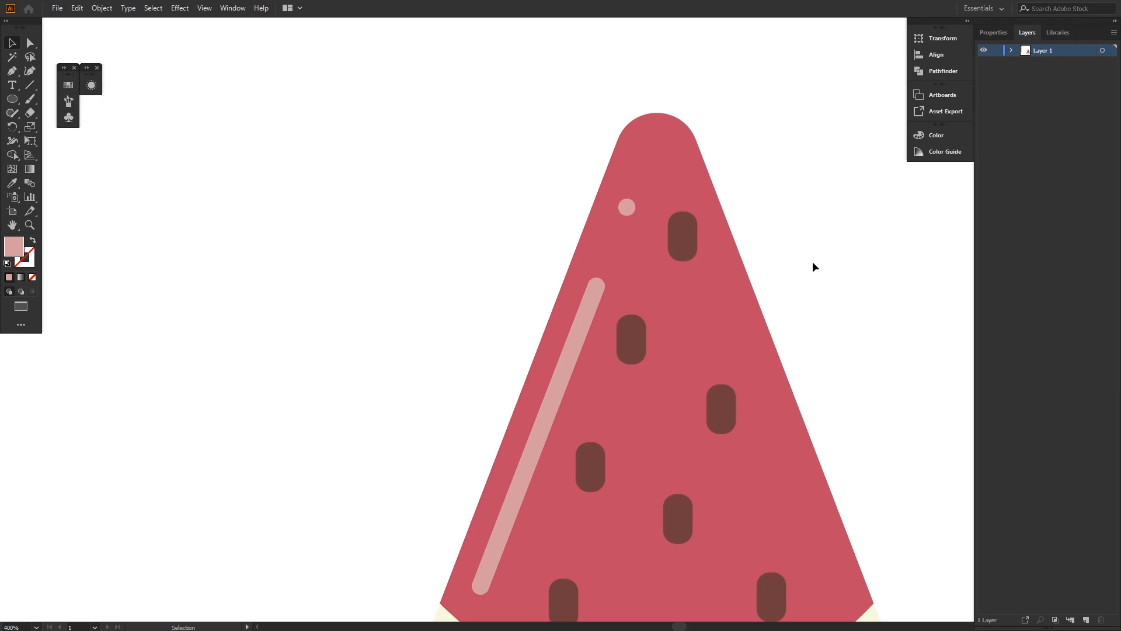
Move the small pink circle closer to the upper end of the highlight bar
{"action": "key", "text": "ctrl+minus"}
{"action": "scroll", "coordinate": [813, 262], "scroll_direction": "right", "scroll_amount": 3}
{"action": "scroll", "coordinate": [635, 233], "scroll_direction": "up", "scroll_amount": 4}
{"action": "left_click_drag", "start_coordinate": [634, 237], "coordinate": [611, 296]}
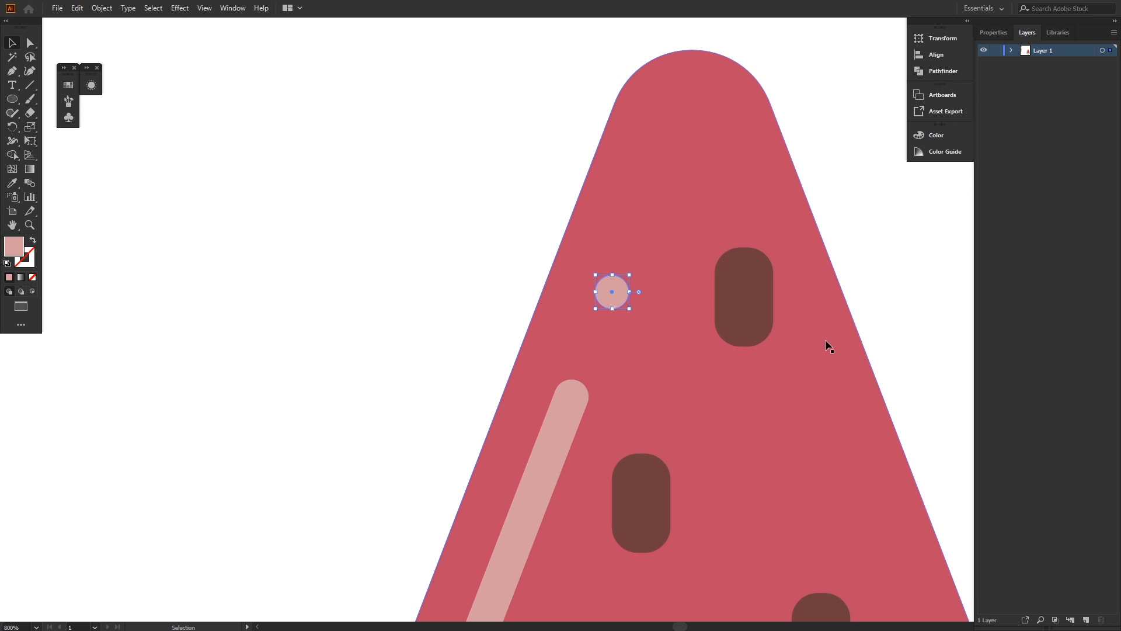
Shorten the lower end of the pink highlight bar so it stops farther above the cream rind band
{"action": "scroll", "coordinate": [826, 342], "scroll_direction": "down", "scroll_amount": 3}
{"action": "scroll", "coordinate": [825, 343], "scroll_direction": "up", "scroll_amount": 1}
{"action": "scroll", "coordinate": [843, 372], "scroll_direction": "down", "scroll_amount": 2}
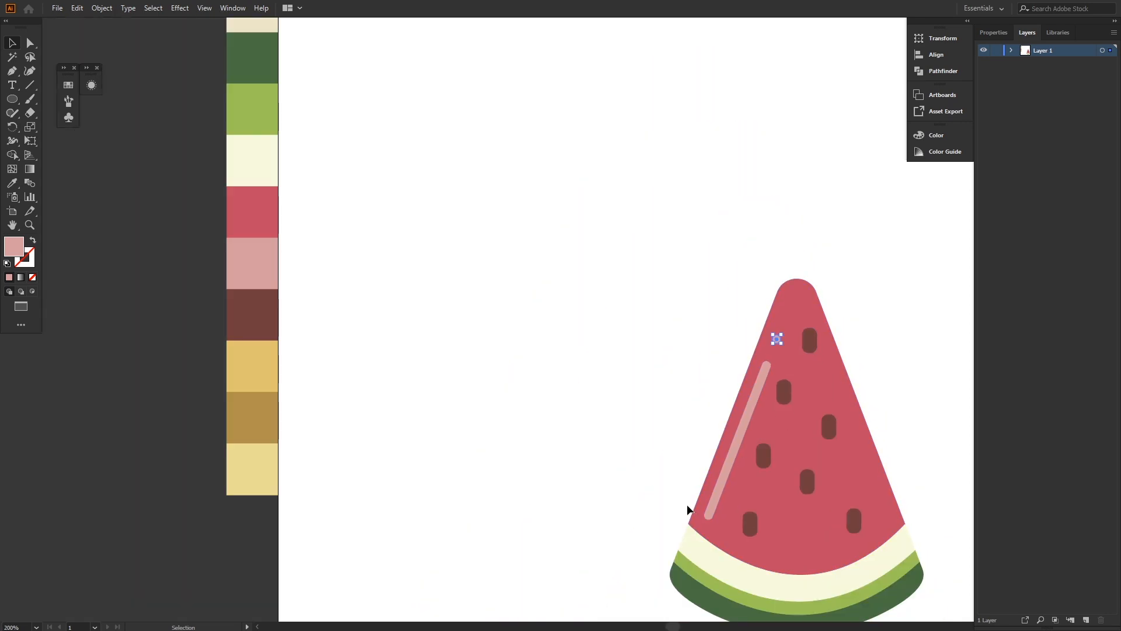
{"action": "left_click", "coordinate": [714, 506]}
{"action": "scroll", "coordinate": [718, 503], "scroll_direction": "up", "scroll_amount": 4}
{"action": "left_click_drag", "start_coordinate": [669, 558], "coordinate": [684, 526]}
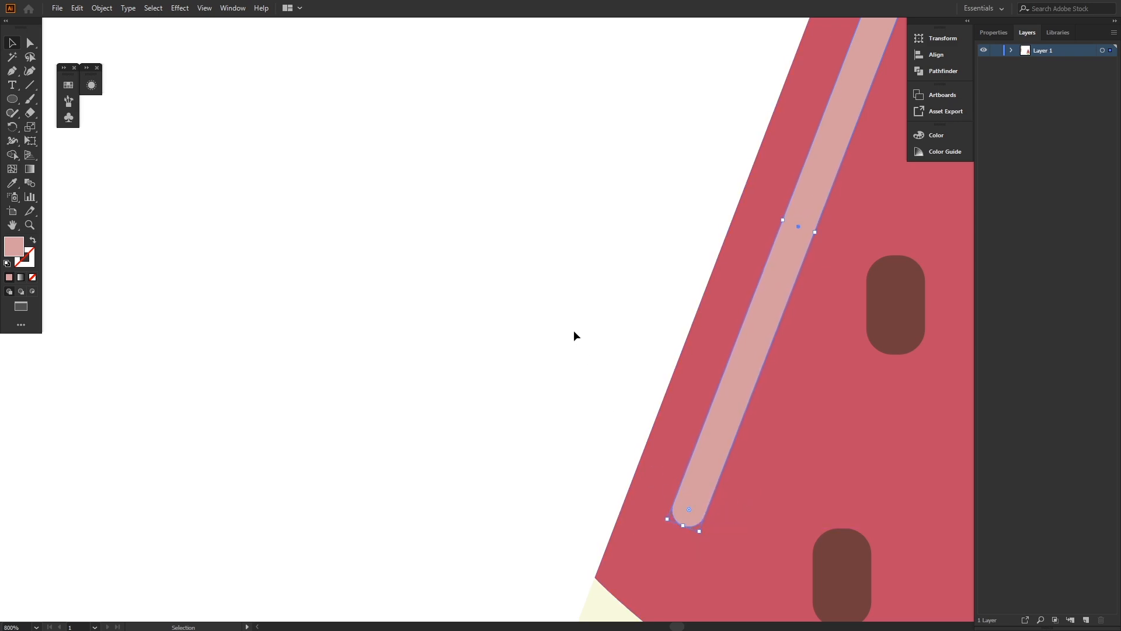
{"action": "left_click", "coordinate": [574, 331]}
{"action": "scroll", "coordinate": [574, 329], "scroll_direction": "down", "scroll_amount": 4}
{"action": "scroll", "coordinate": [573, 333], "scroll_direction": "down", "scroll_amount": 1}
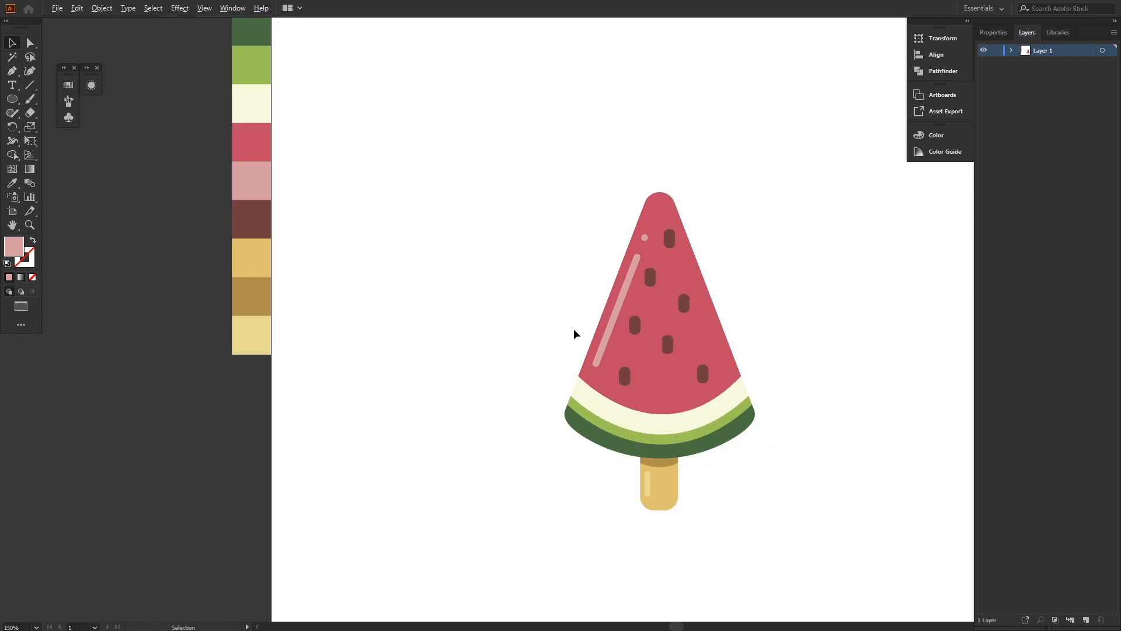
{"action": "scroll", "coordinate": [791, 357], "scroll_direction": "right", "scroll_amount": 1}
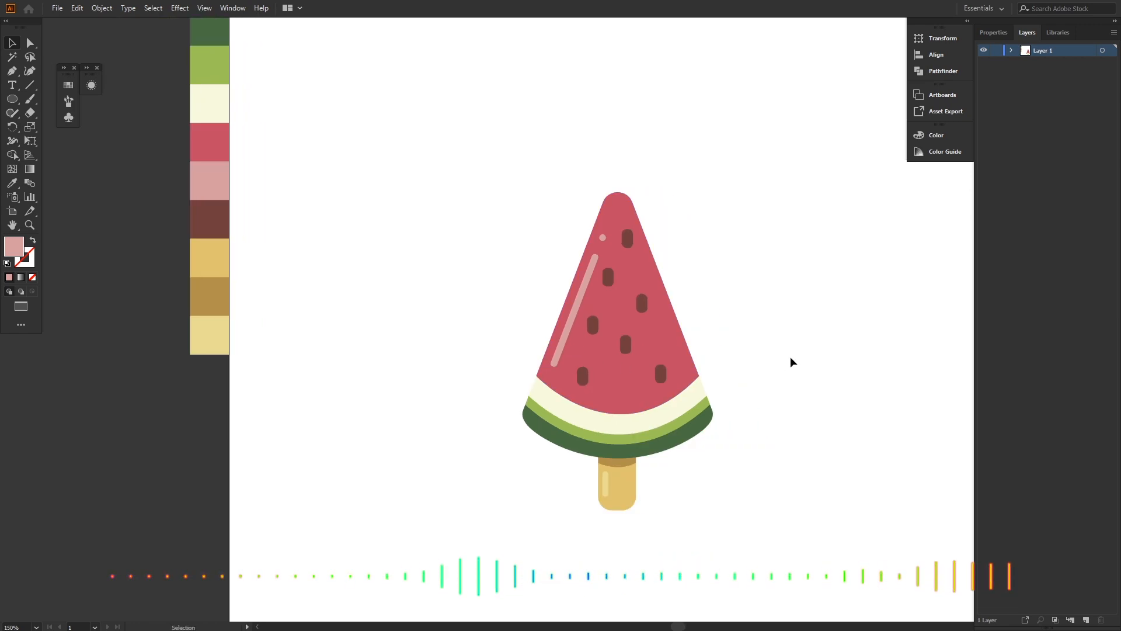
Draw a small vertical rounded-rectangle drip on the rind's lower left edge and duplicate it slightly higher on the right side
{"action": "left_click_drag", "start_coordinate": [11, 99], "coordinate": [71, 114]}
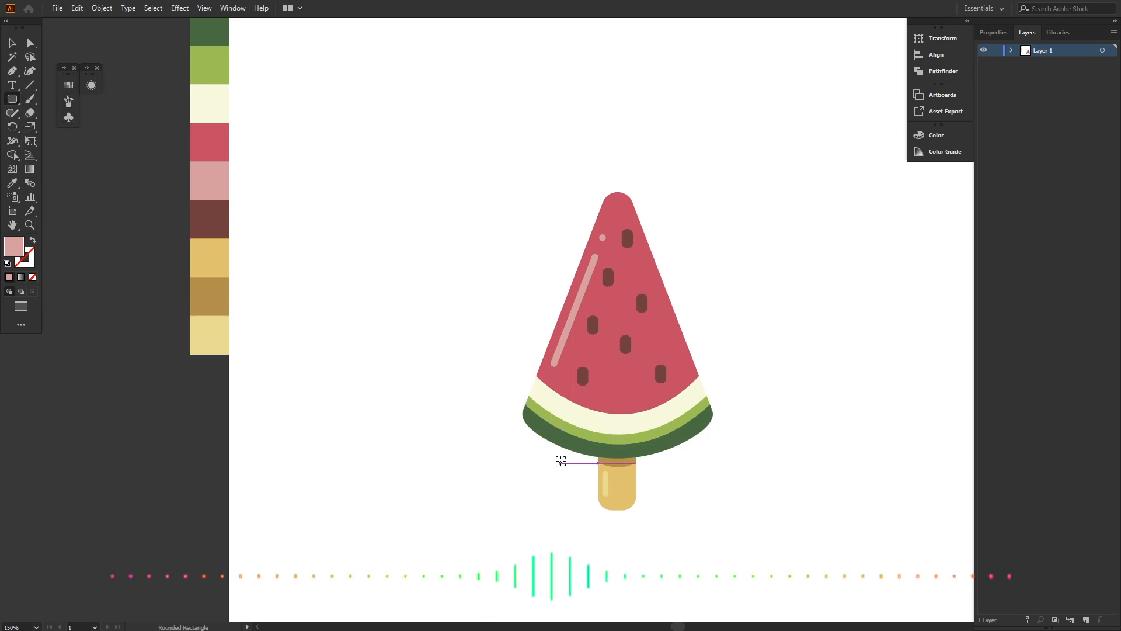
{"action": "scroll", "coordinate": [561, 461], "scroll_direction": "up", "scroll_amount": 2}
{"action": "left_click_drag", "start_coordinate": [554, 413], "coordinate": [577, 466]}
{"action": "key", "text": "v"}
{"action": "left_click_drag", "start_coordinate": [566, 447], "coordinate": [772, 442]}
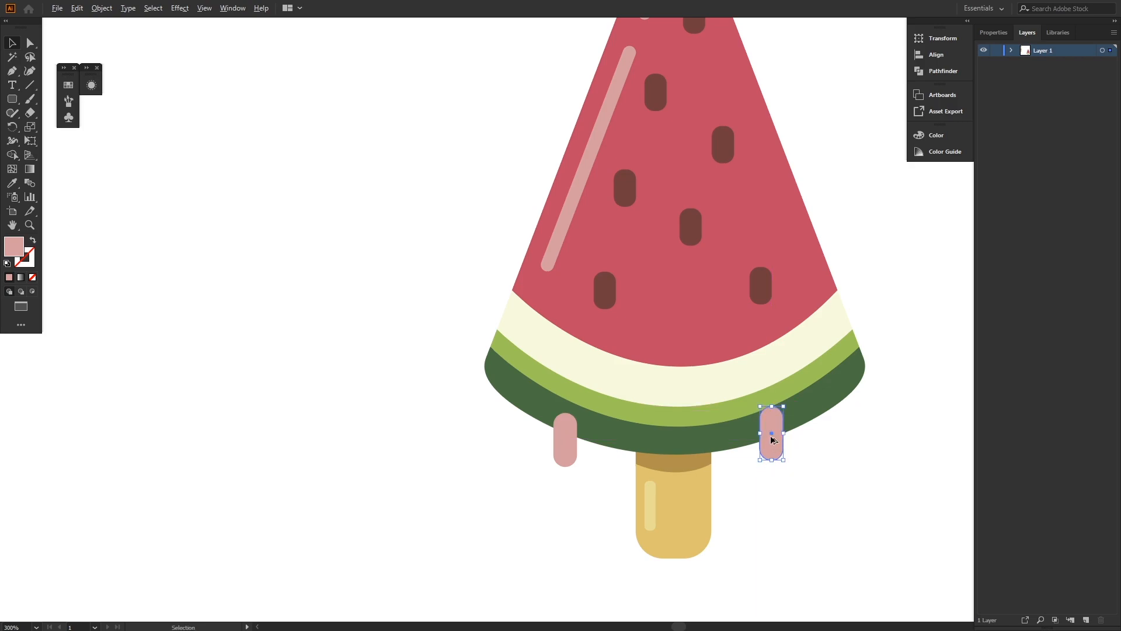
Colour both drip shapes with the dark green sampled from the outer rind
{"action": "scroll", "coordinate": [772, 441], "scroll_direction": "down", "scroll_amount": 2}
{"action": "key", "text": "i"}
{"action": "left_click", "coordinate": [758, 432]}
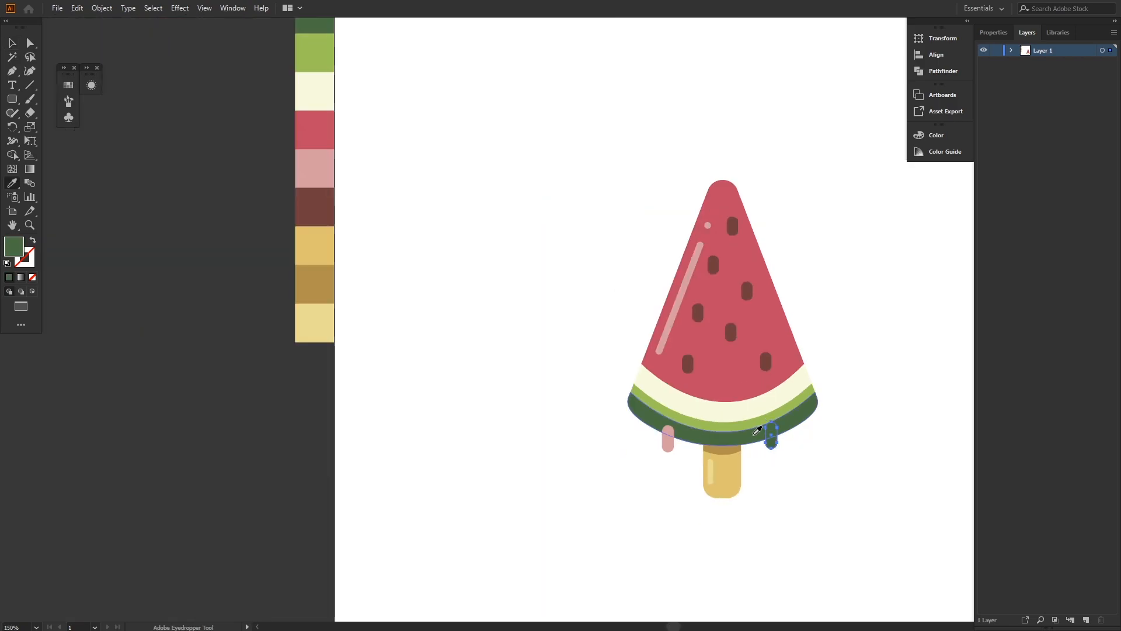
{"action": "key", "text": "c"}
{"action": "key", "text": "v"}
{"action": "left_click", "coordinate": [669, 439]}
{"action": "key", "text": "i"}
{"action": "left_click", "coordinate": [710, 436]}
{"action": "key", "text": "v"}
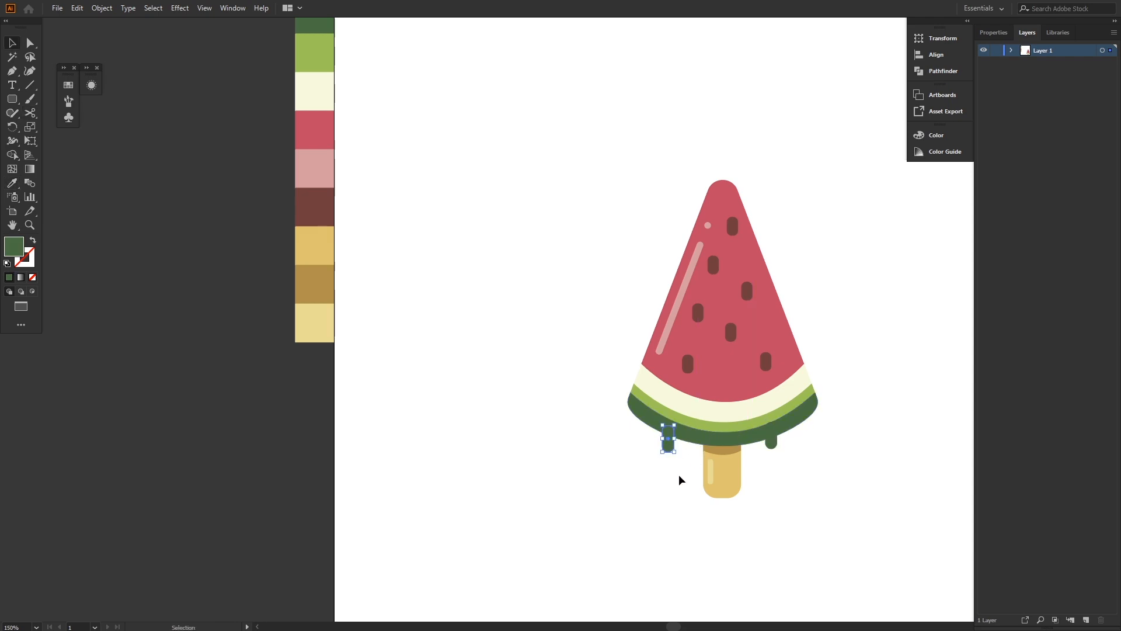
Select both green drips and send them to the back of the stacking order
{"action": "left_click", "coordinate": [773, 447], "text": "shift"}
{"action": "right_click", "coordinate": [773, 446]}
{"action": "mouse_move", "coordinate": [808, 390]}
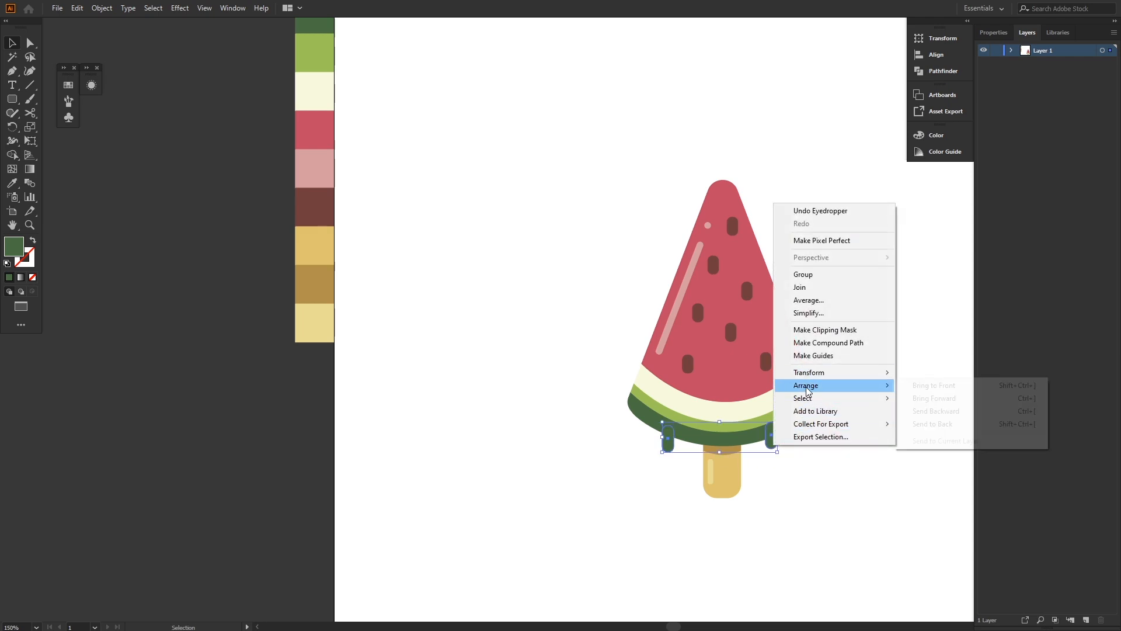
{"action": "left_click", "coordinate": [928, 424]}
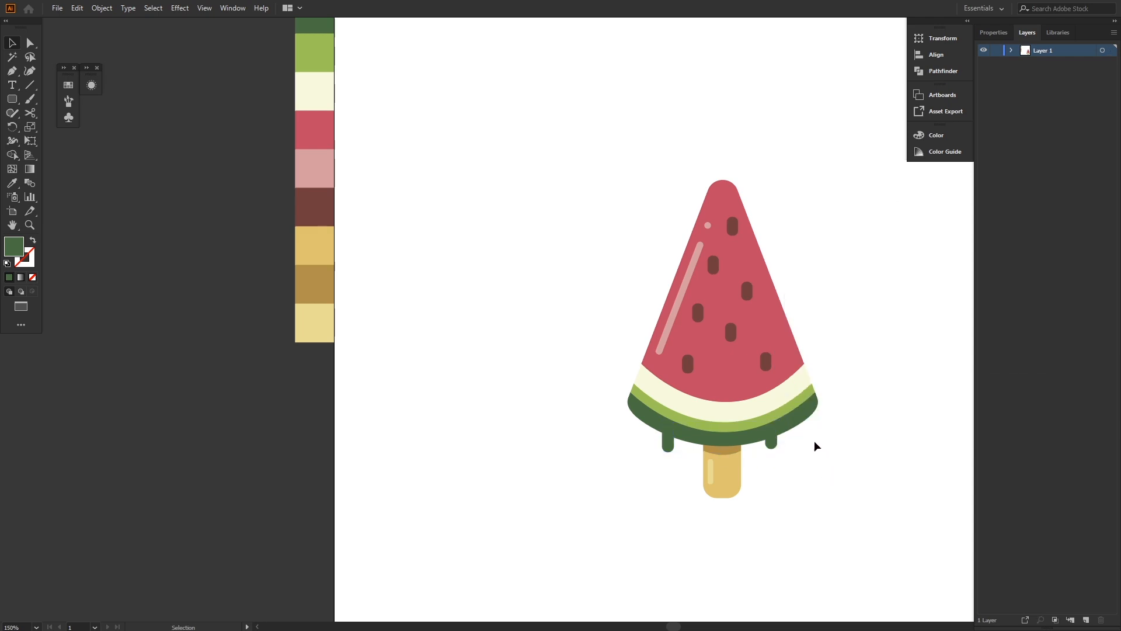
Draw a closed curved Pen shape that blends the left drip's outer side smoothly into the rind edge
{"action": "scroll", "coordinate": [791, 431], "scroll_direction": "right", "scroll_amount": 2}
{"action": "scroll", "coordinate": [636, 442], "scroll_direction": "up", "scroll_amount": 3}
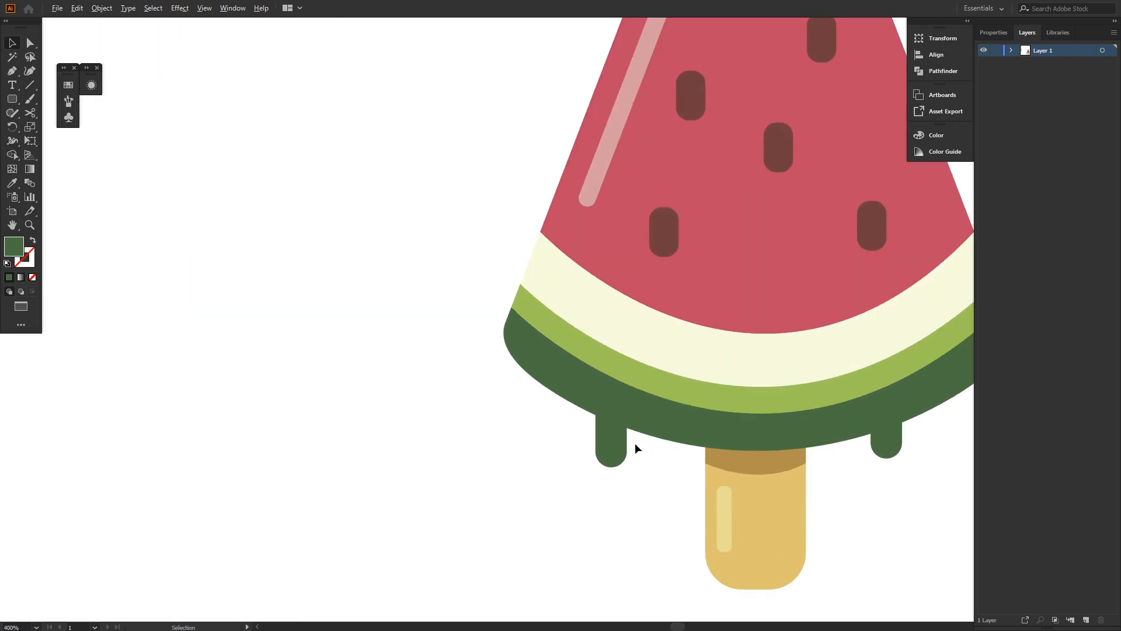
{"action": "key", "text": "p"}
{"action": "scroll", "coordinate": [593, 427], "scroll_direction": "up", "scroll_amount": 3}
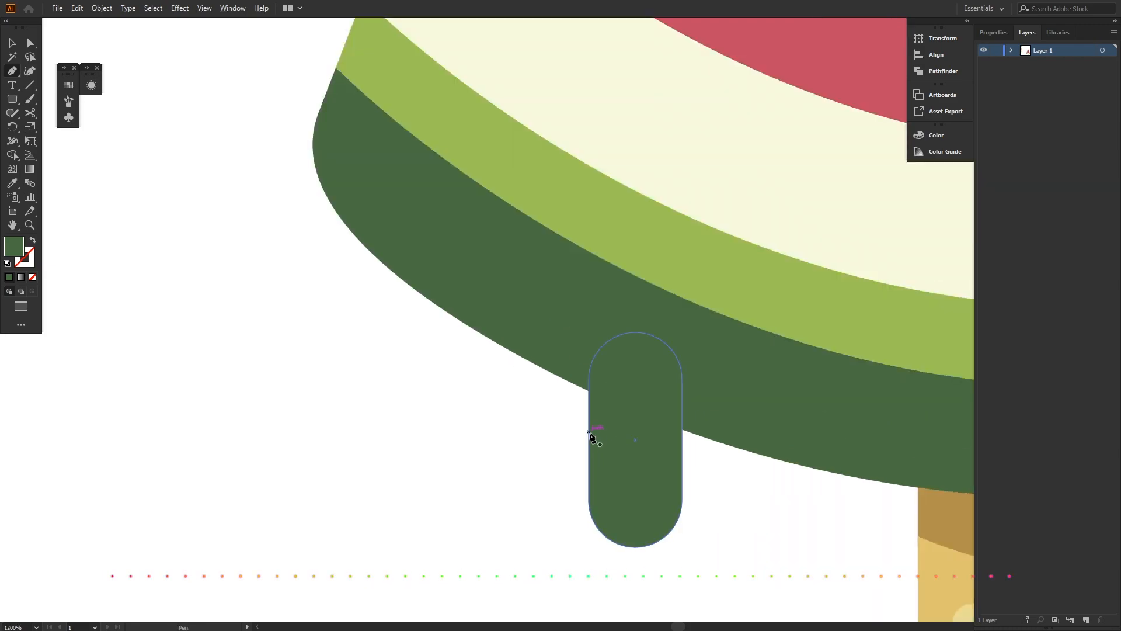
{"action": "left_click", "coordinate": [588, 439]}
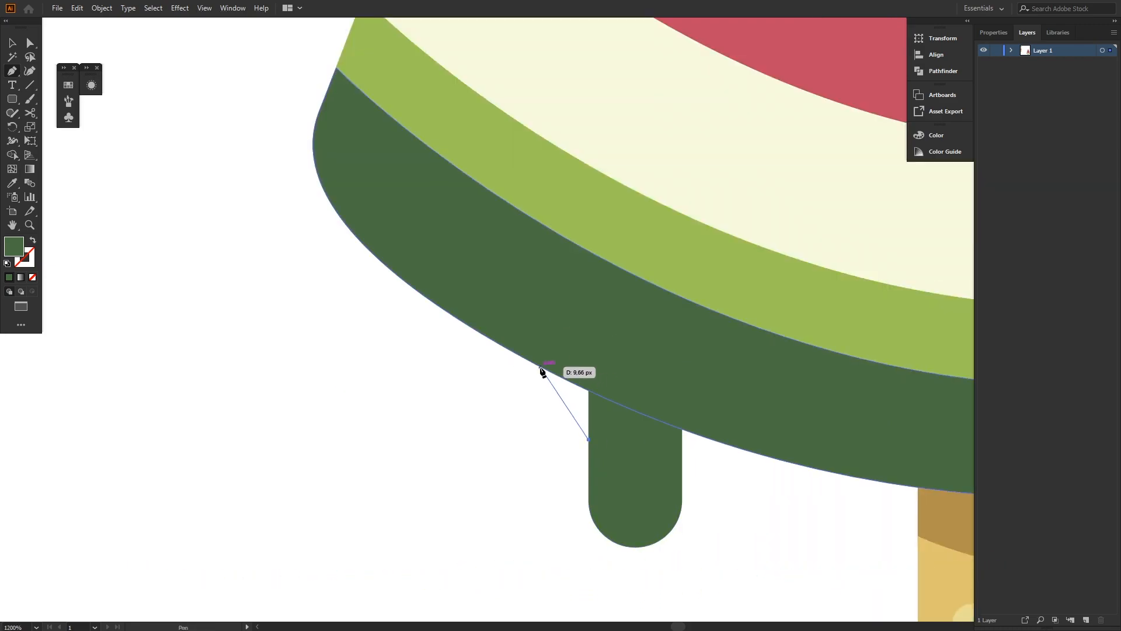
{"action": "left_click_drag", "start_coordinate": [540, 366], "coordinate": [492, 345]}
{"action": "left_click", "coordinate": [652, 379]}
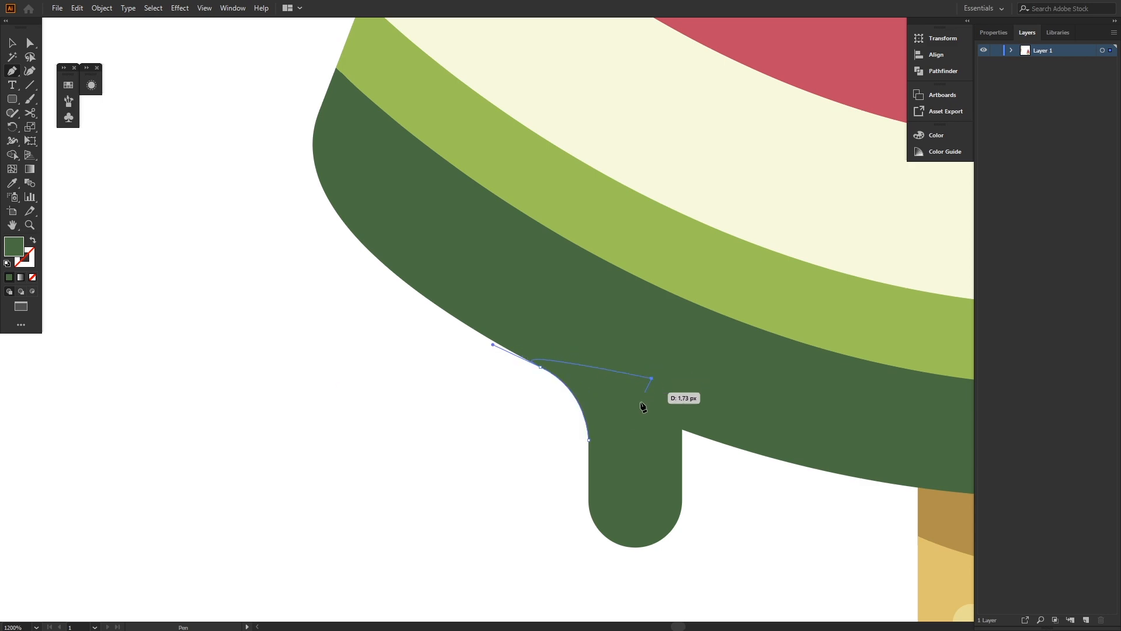
{"action": "left_click", "coordinate": [589, 439]}
{"action": "key", "text": "v"}
{"action": "key", "text": "p"}
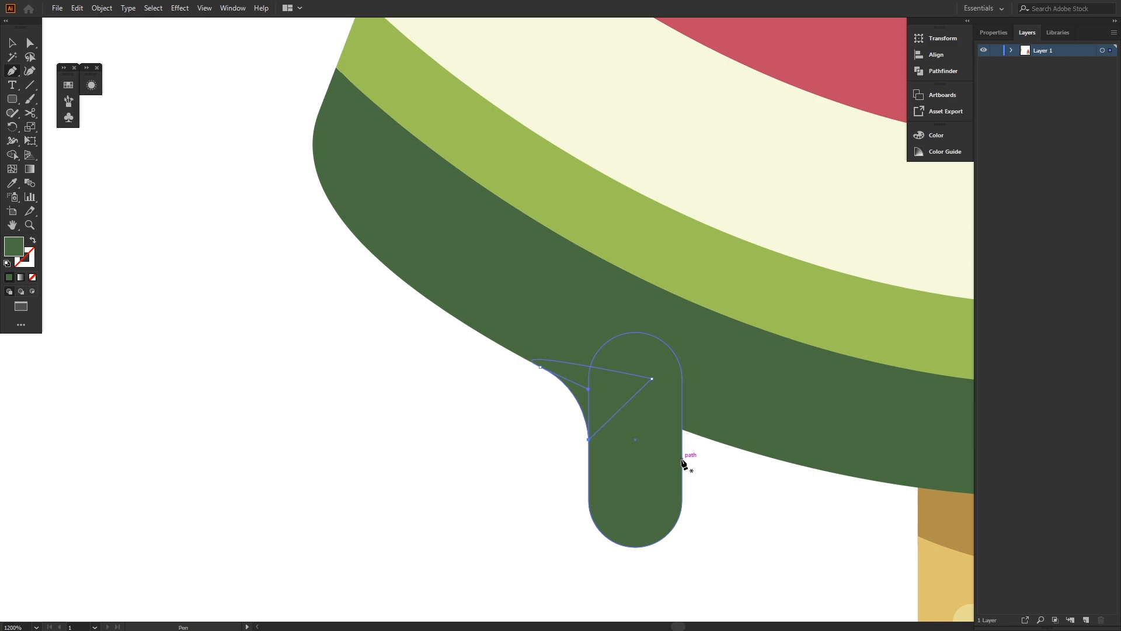
Draw a smaller closed curved Pen shape joining the left drip's inner side to the rind edge
{"action": "left_click", "coordinate": [682, 462]}
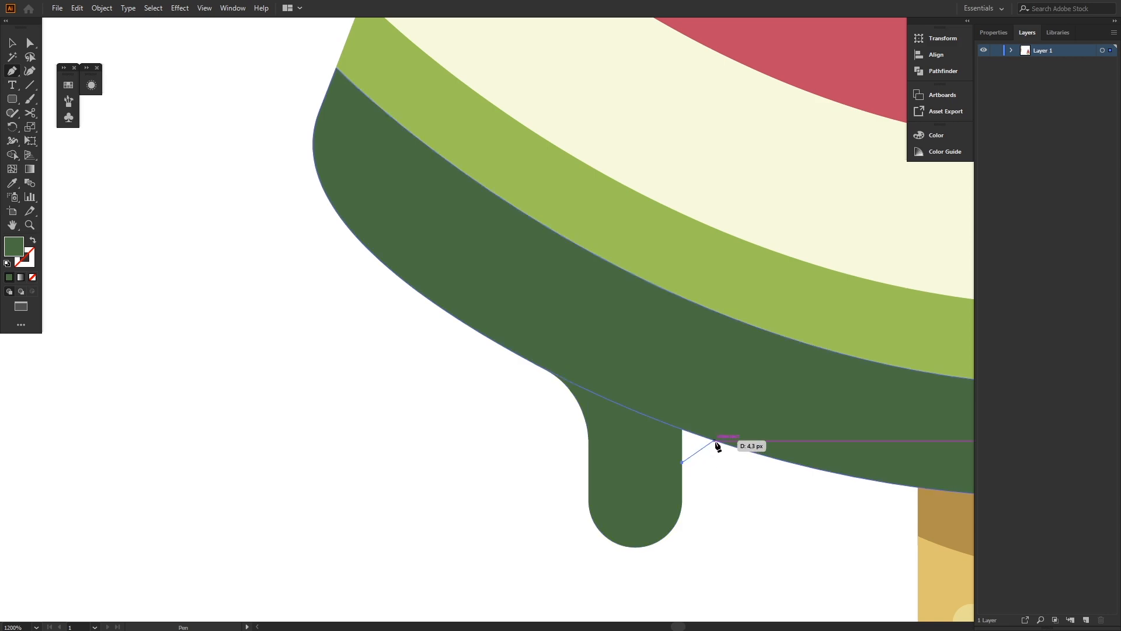
{"action": "left_click_drag", "start_coordinate": [715, 441], "coordinate": [748, 451]}
{"action": "left_click", "coordinate": [675, 386]}
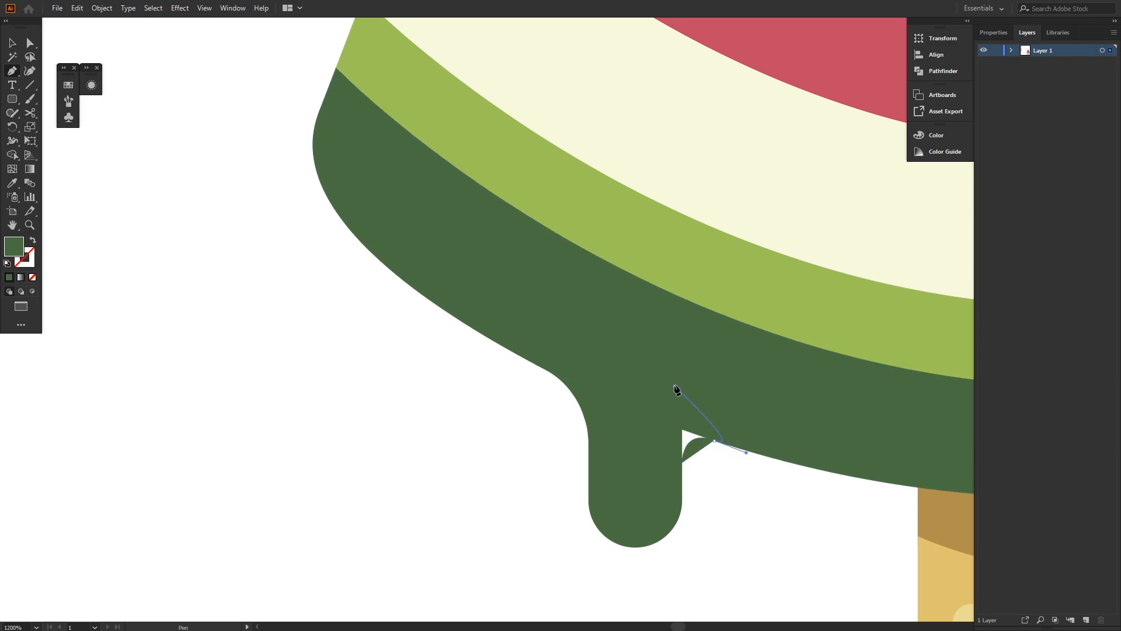
{"action": "left_click", "coordinate": [658, 462]}
{"action": "left_click", "coordinate": [683, 463]}
{"action": "key", "text": "v"}
{"action": "left_click", "coordinate": [791, 507]}
{"action": "left_click_drag", "start_coordinate": [791, 506], "coordinate": [505, 393]}
{"action": "key", "text": "ctrl+0"}
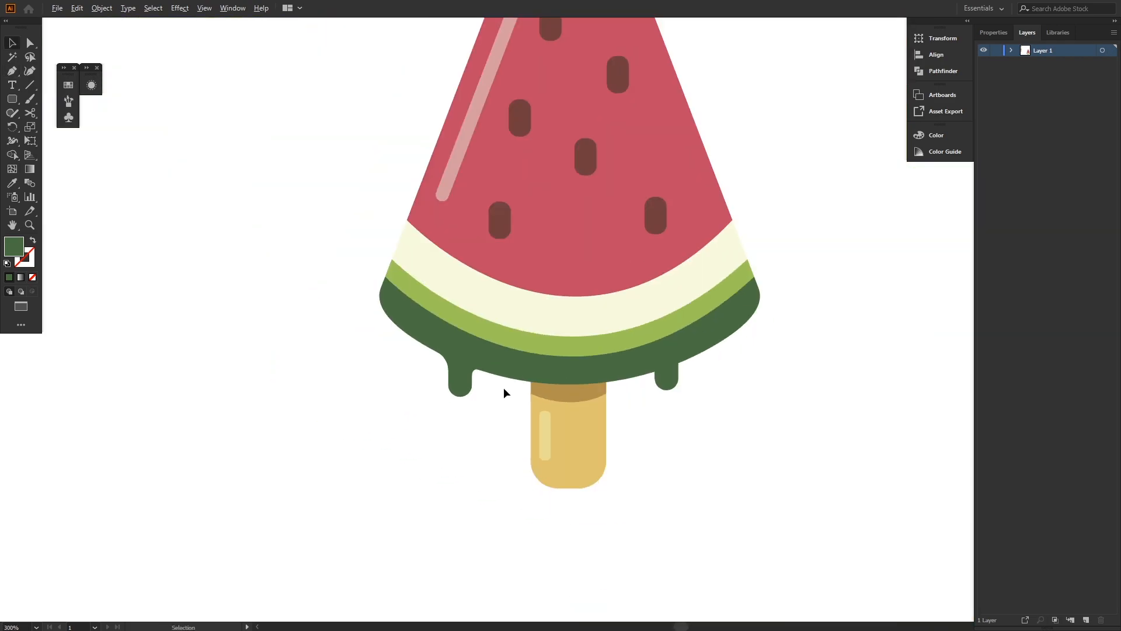
Draw a closed curved Pen shape that blends the right drip's outer side into the rind edge
{"action": "left_click", "coordinate": [661, 382]}
{"action": "scroll", "coordinate": [665, 380], "scroll_direction": "up", "scroll_amount": 3}
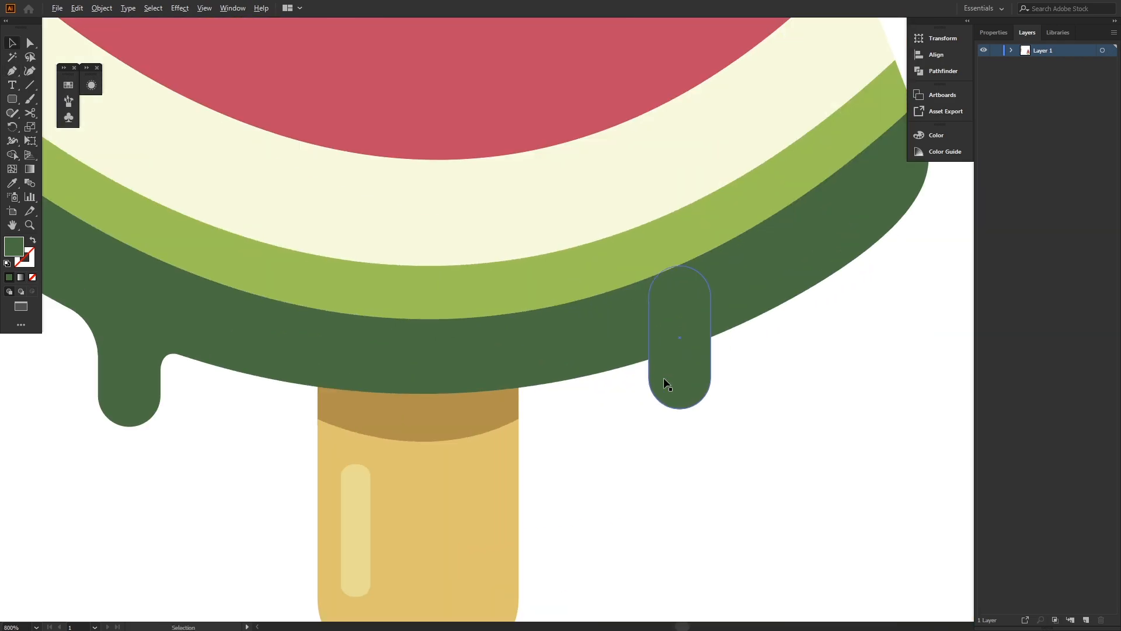
{"action": "scroll", "coordinate": [667, 383], "scroll_direction": "up", "scroll_amount": 2}
{"action": "key", "text": "p"}
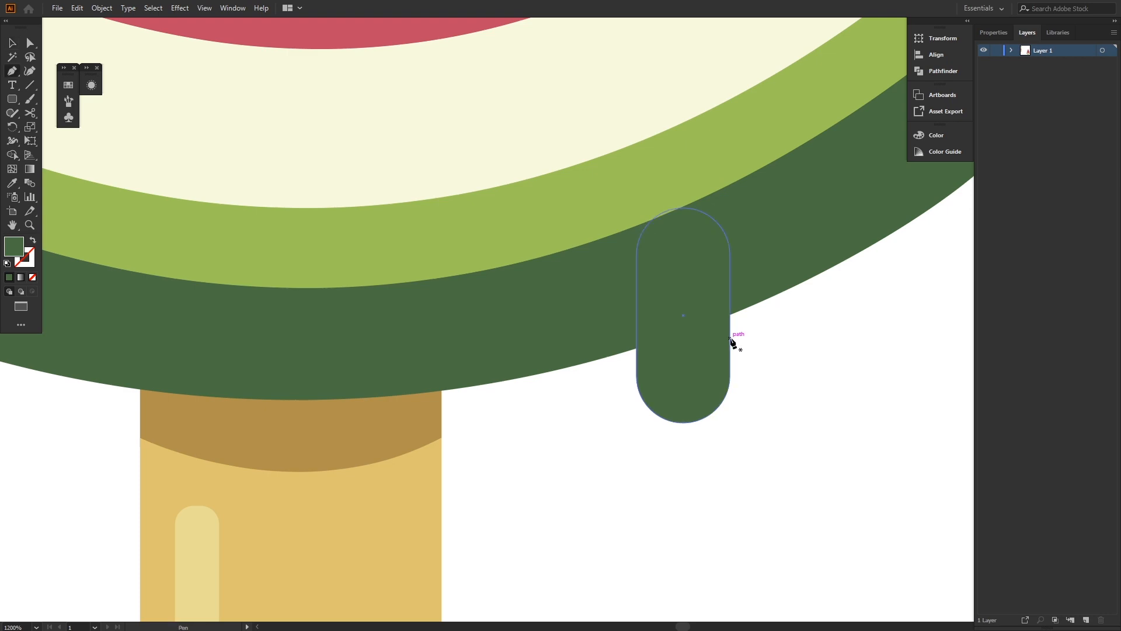
{"action": "left_click", "coordinate": [730, 339]}
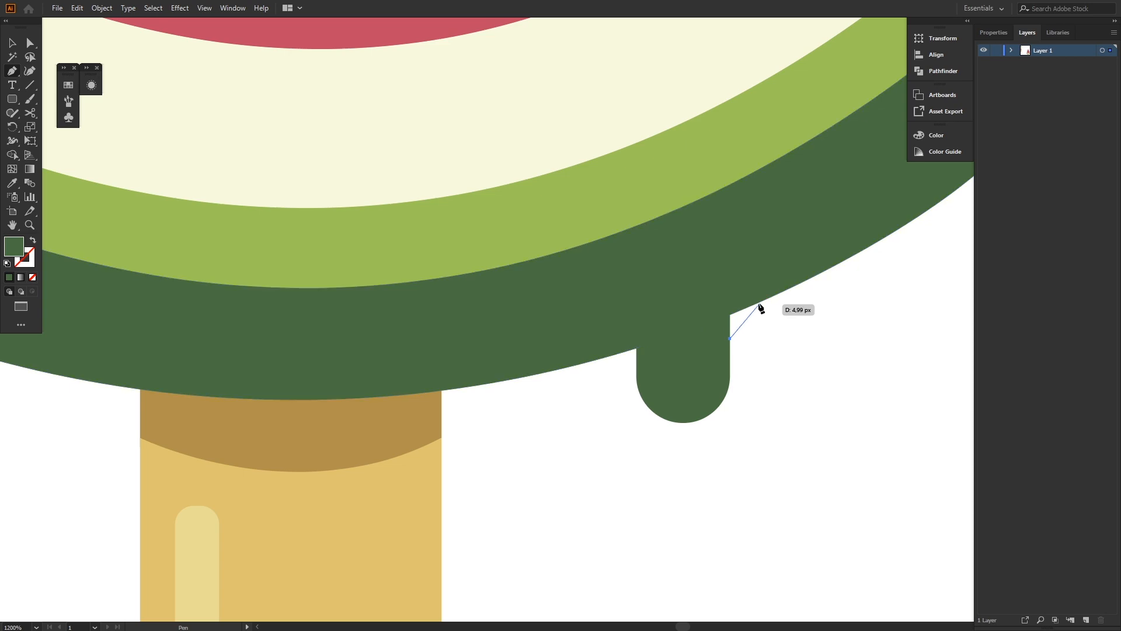
{"action": "left_click_drag", "start_coordinate": [758, 301], "coordinate": [787, 291]}
{"action": "left_click", "coordinate": [707, 269]}
{"action": "left_click", "coordinate": [708, 354]}
{"action": "left_click", "coordinate": [731, 339]}
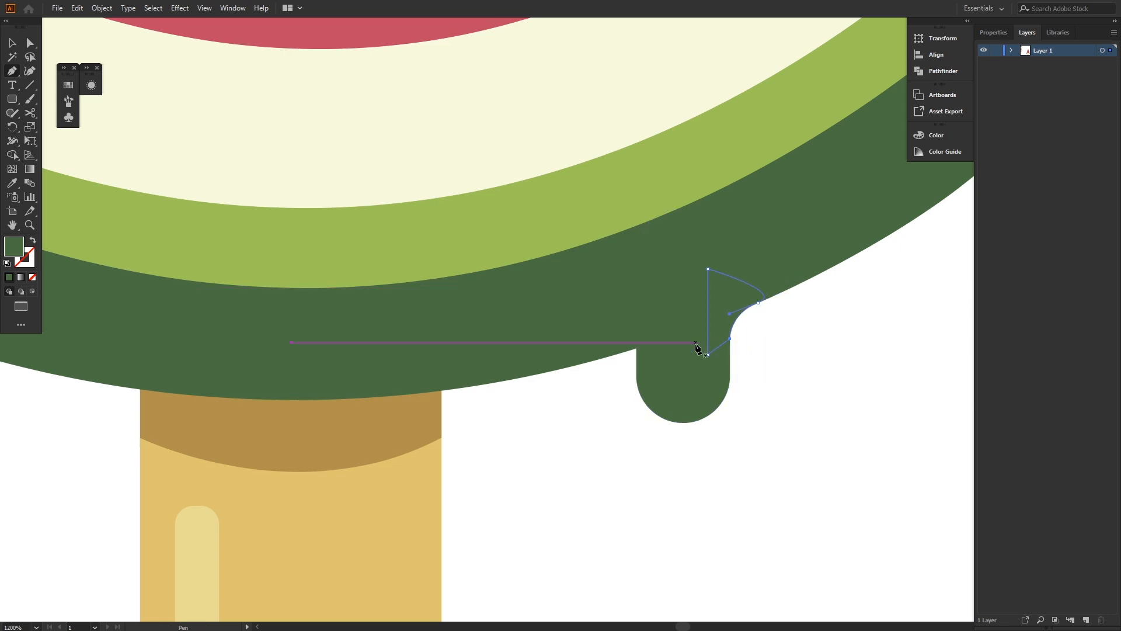
Draw a closed curved Pen shape joining the right drip's inner side to the rind edge
{"action": "left_click", "coordinate": [637, 376]}
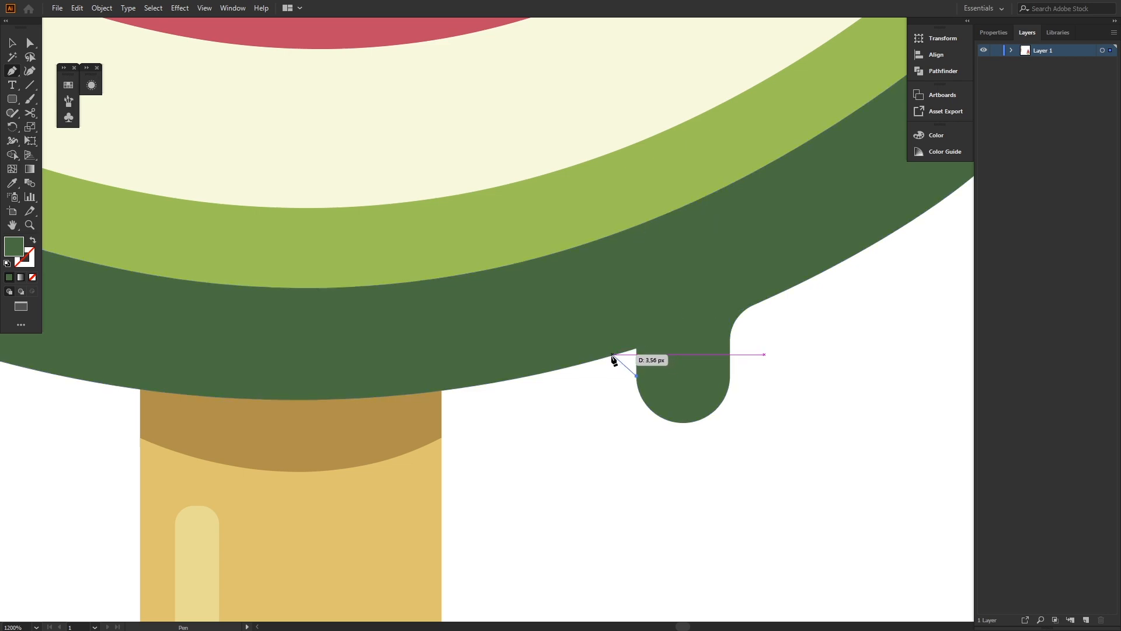
{"action": "left_click_drag", "start_coordinate": [598, 359], "coordinate": [587, 362]}
{"action": "left_click", "coordinate": [684, 371]}
{"action": "left_click", "coordinate": [637, 376]}
{"action": "key", "text": "v"}
{"action": "left_click", "coordinate": [772, 394]}
{"action": "scroll", "coordinate": [772, 394], "scroll_direction": "down", "scroll_amount": 5}
{"action": "scroll", "coordinate": [782, 386], "scroll_direction": "right", "scroll_amount": 3}
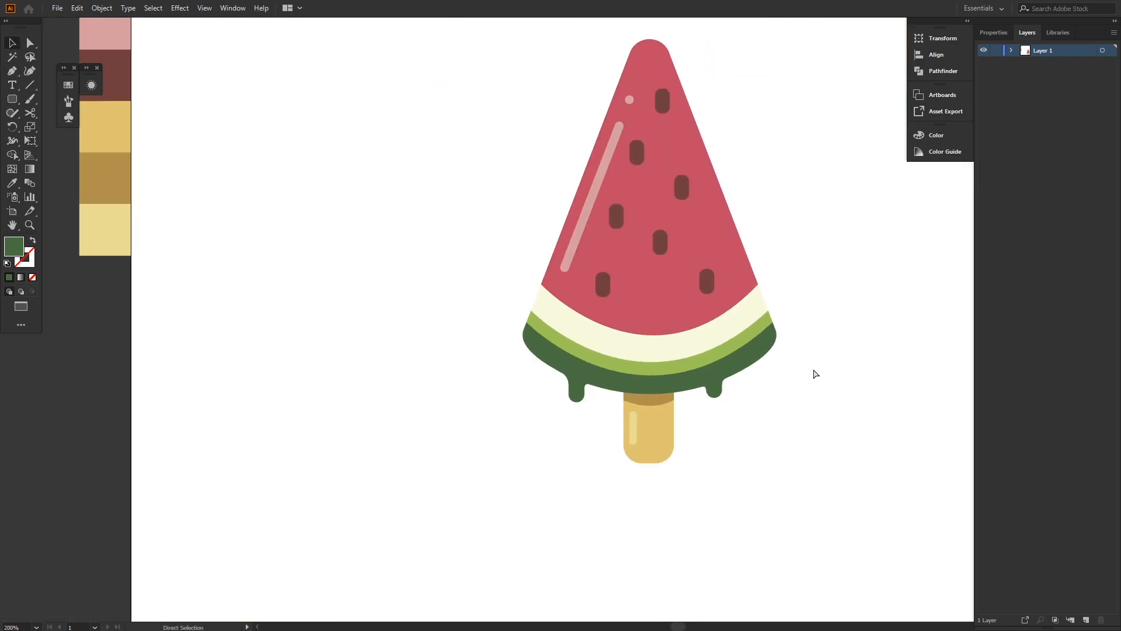
Enlarge the topmost brown seed slightly
{"action": "scroll", "coordinate": [730, 359], "scroll_direction": "up", "scroll_amount": 3}
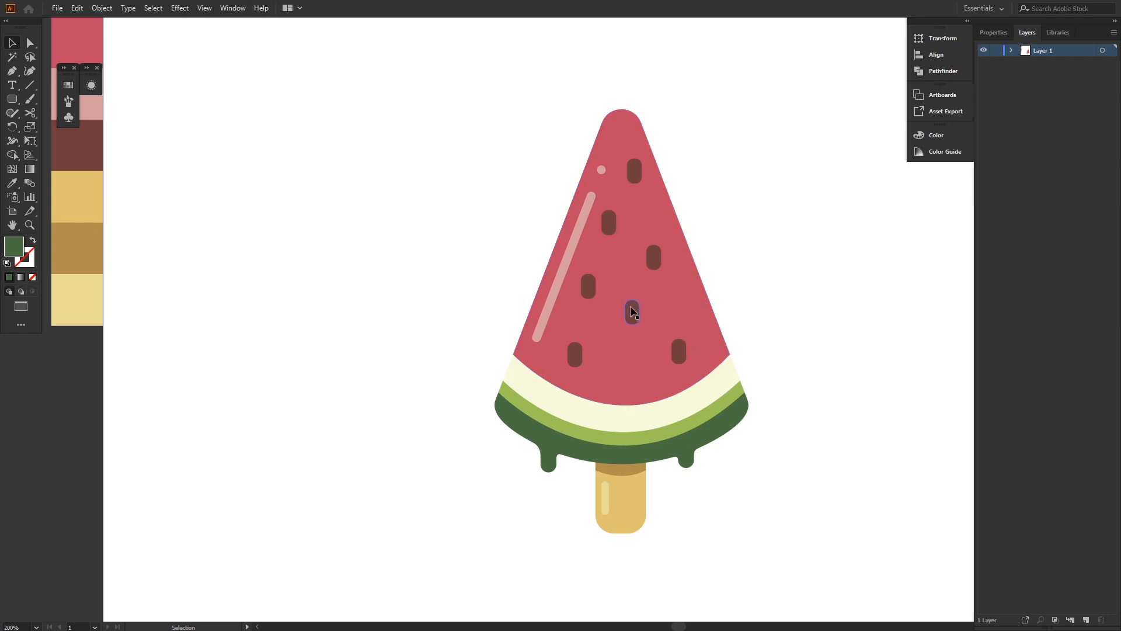
{"action": "scroll", "coordinate": [799, 306], "scroll_direction": "down", "scroll_amount": 1}
{"action": "scroll", "coordinate": [799, 306], "scroll_direction": "right", "scroll_amount": 2}
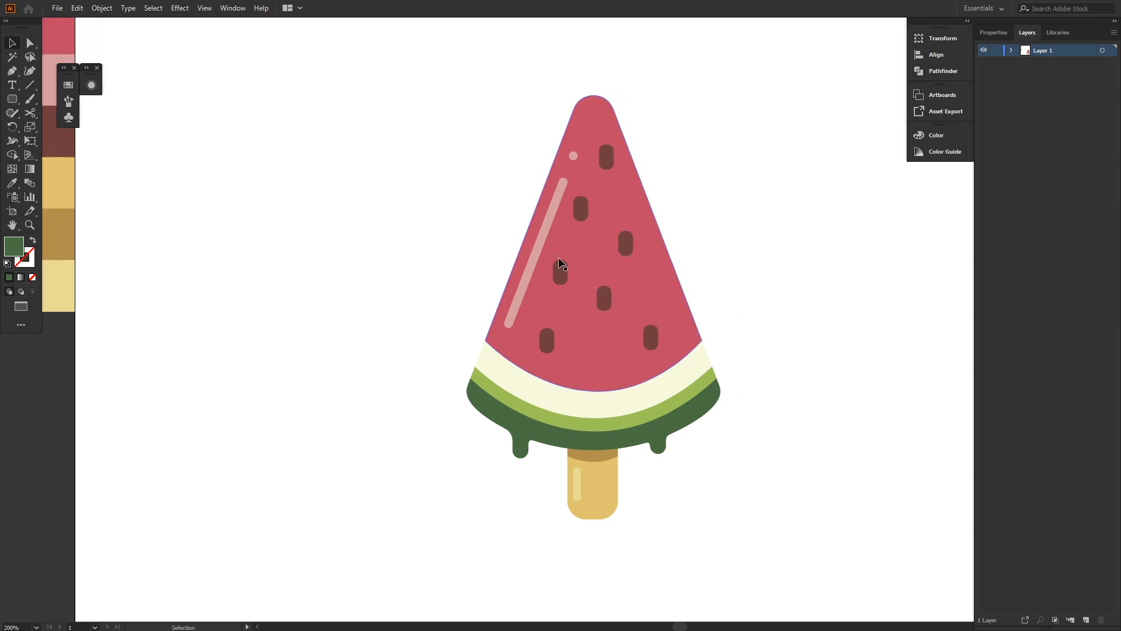
{"action": "scroll", "coordinate": [593, 207], "scroll_direction": "up", "scroll_amount": 2}
{"action": "scroll", "coordinate": [593, 204], "scroll_direction": "up", "scroll_amount": 2}
{"action": "left_click", "coordinate": [625, 170]}
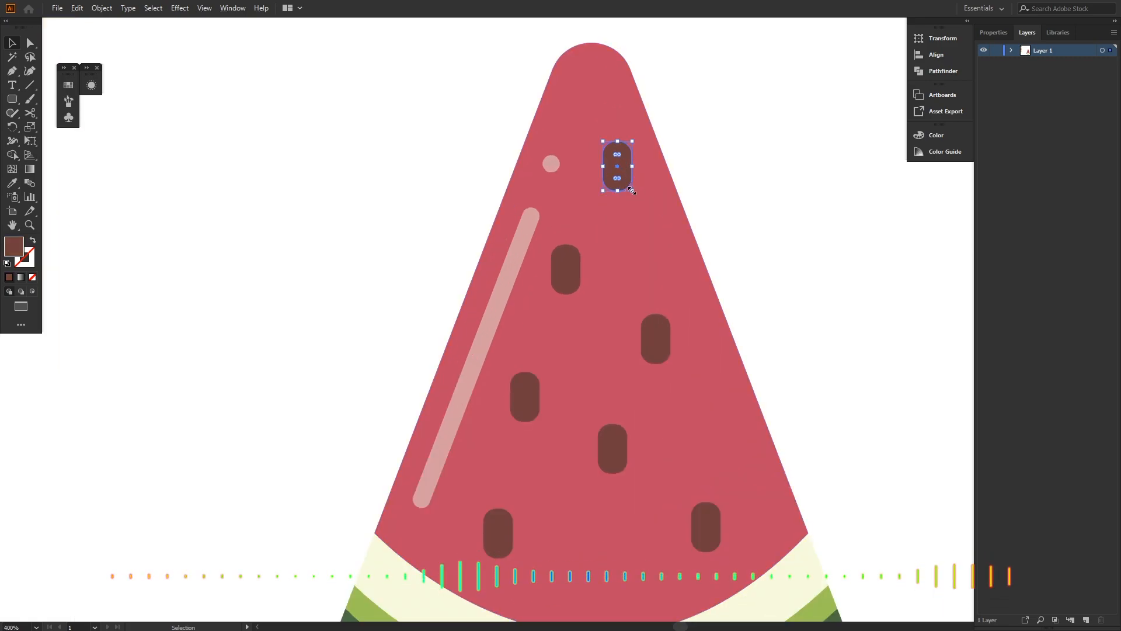
{"action": "left_click_drag", "start_coordinate": [633, 192], "coordinate": [637, 202]}
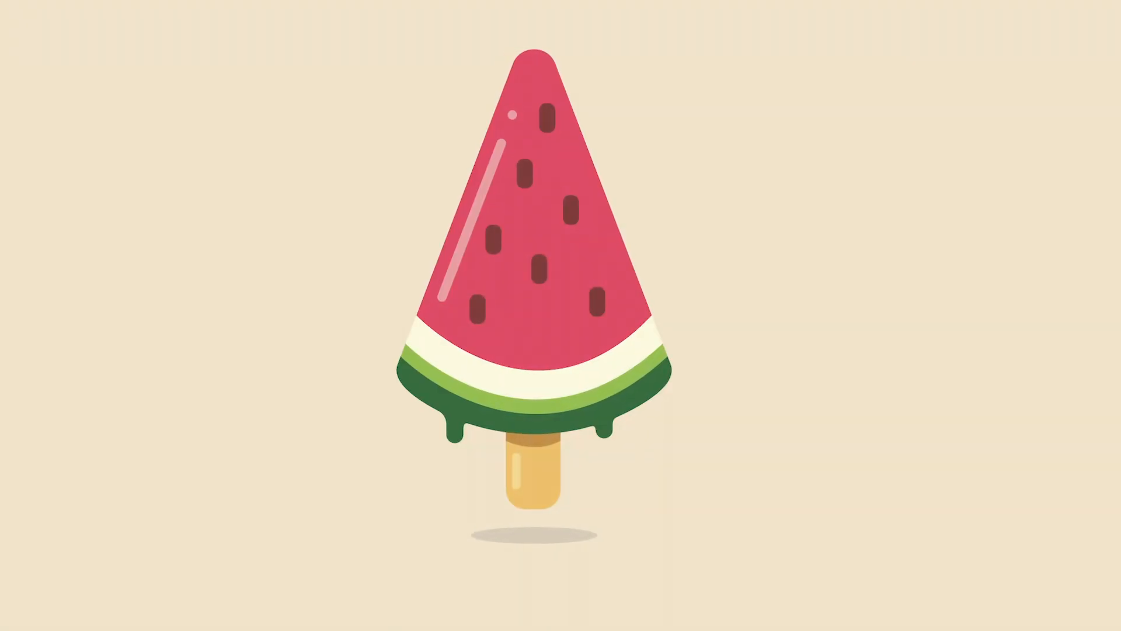